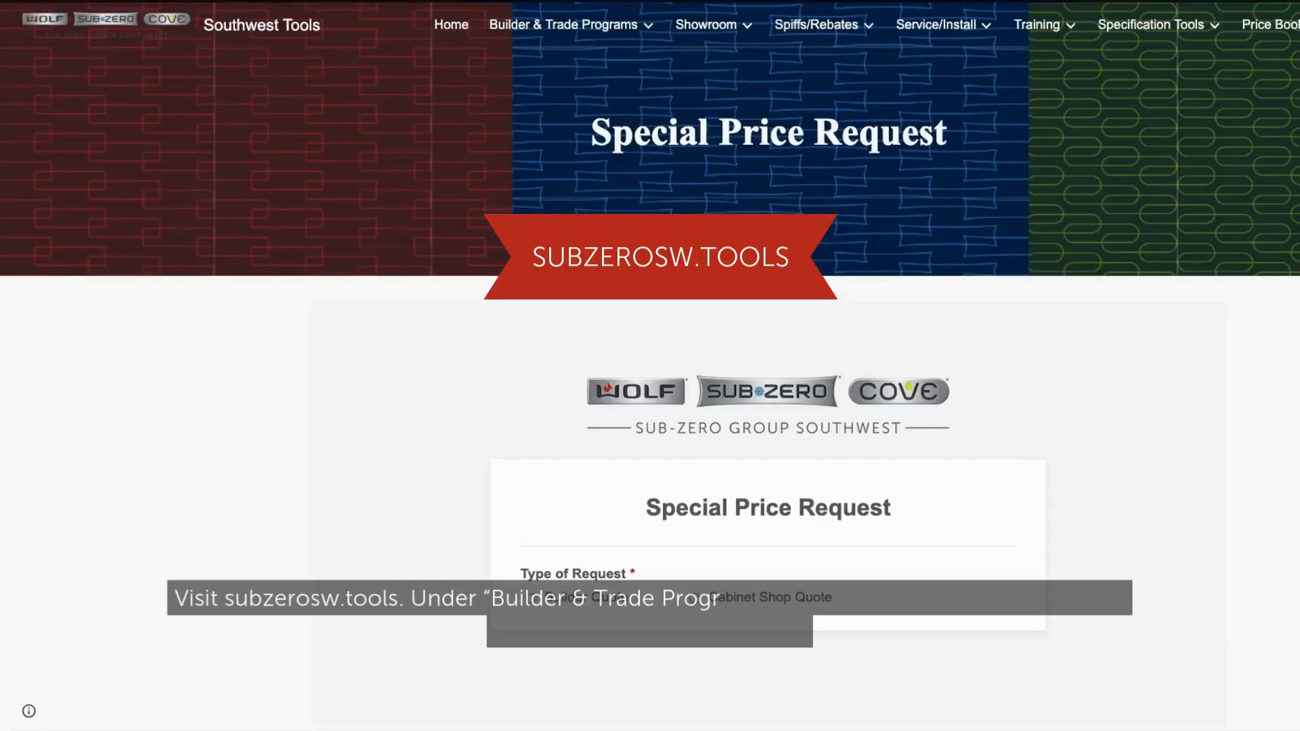
- Choose a Cabinet Shop Quote, continue past the checklist, and enter HOWDY as the partner business name
scroll(725, 343, down, 2)
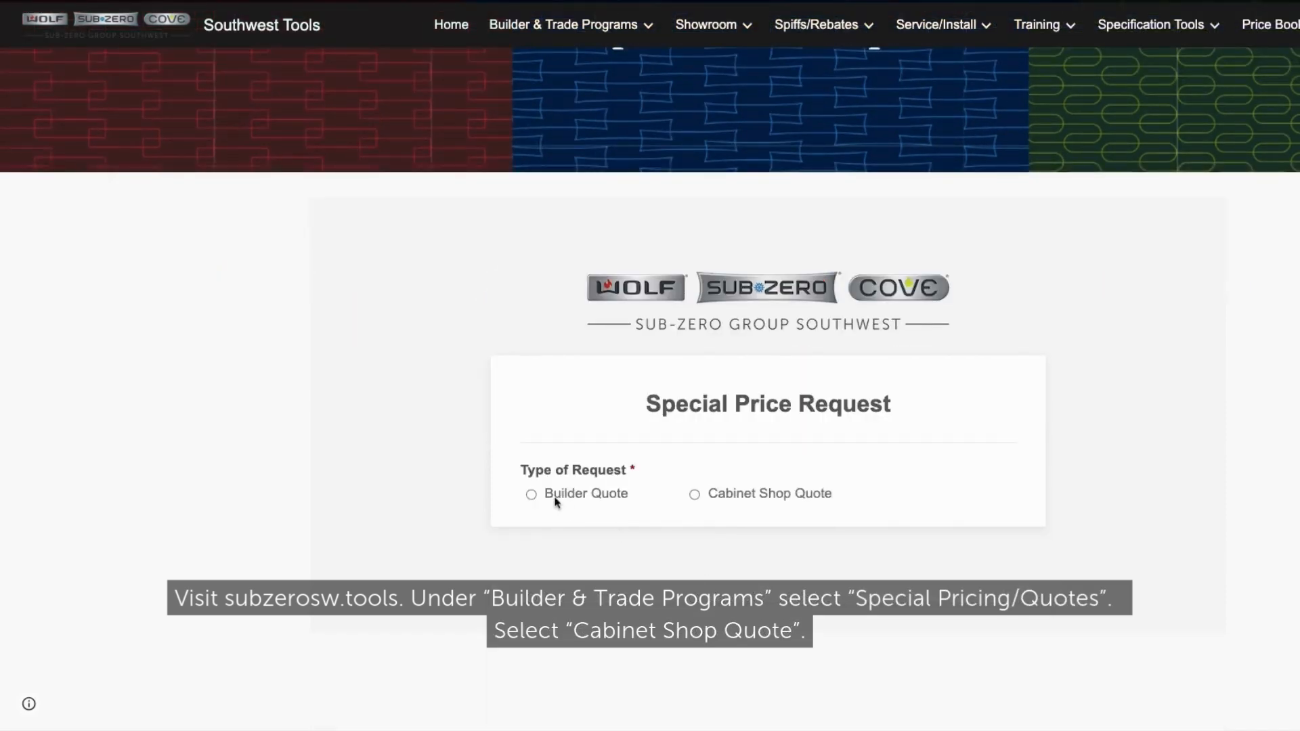
click(695, 494)
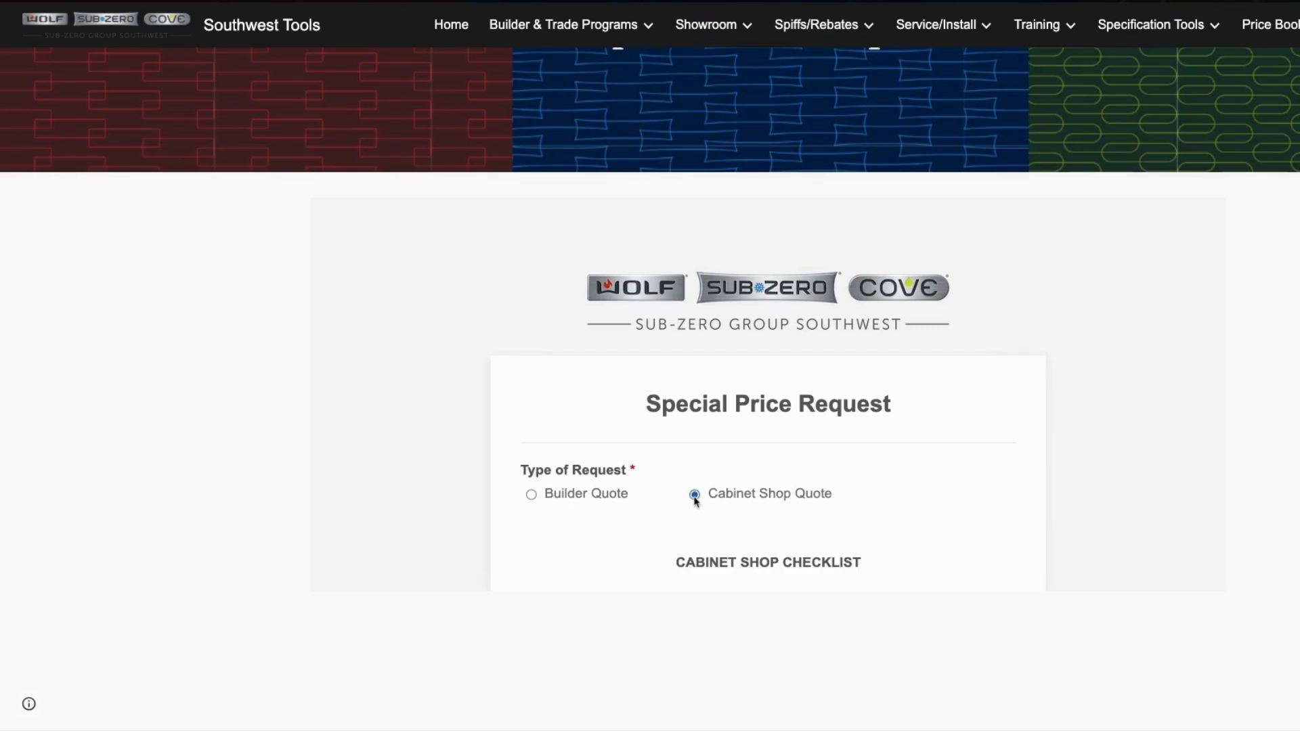
scroll(711, 515, down, 6)
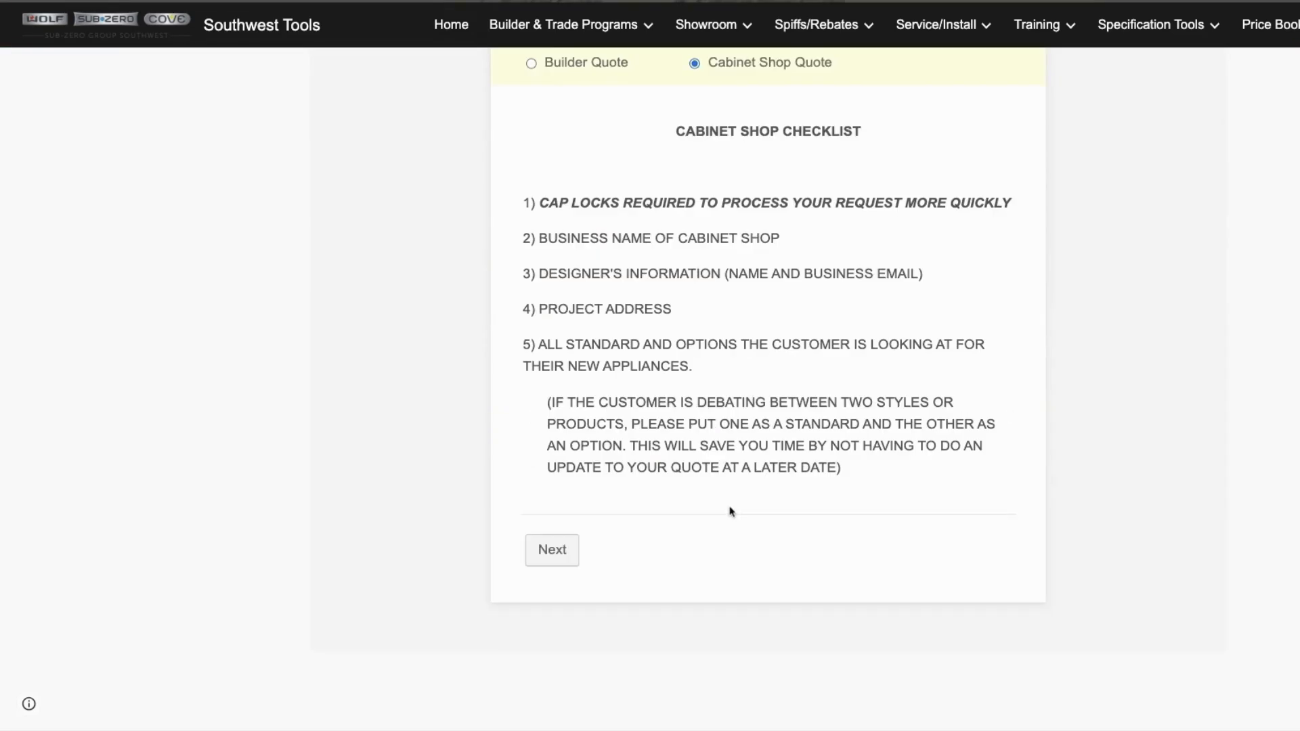
click(554, 536)
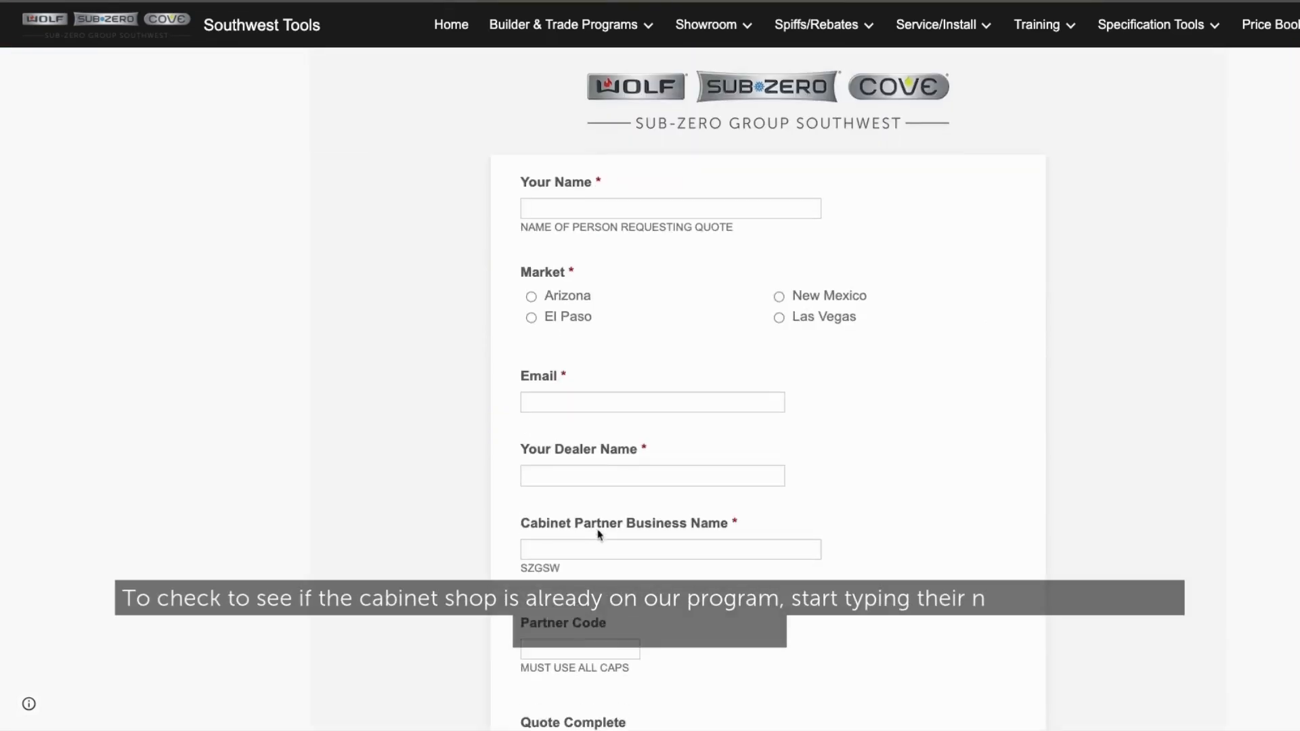
click(582, 533)
text(H)
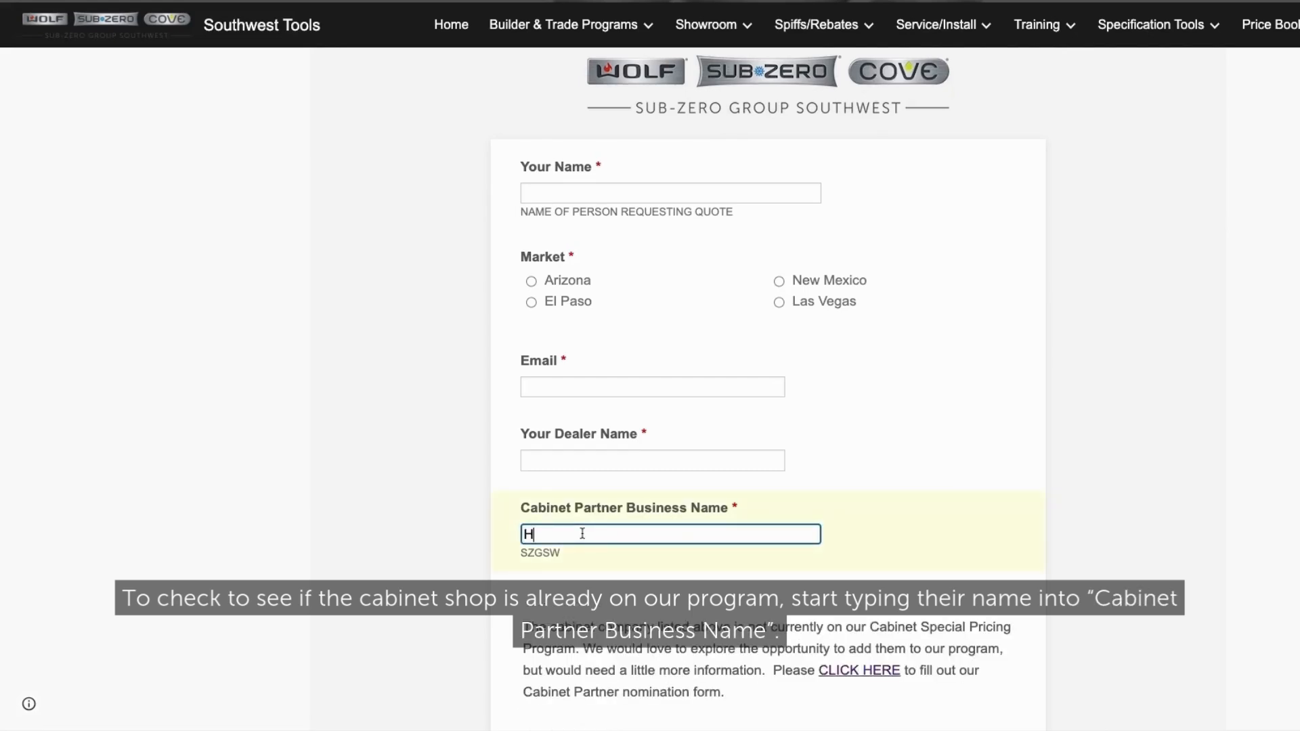
text(OWDY)
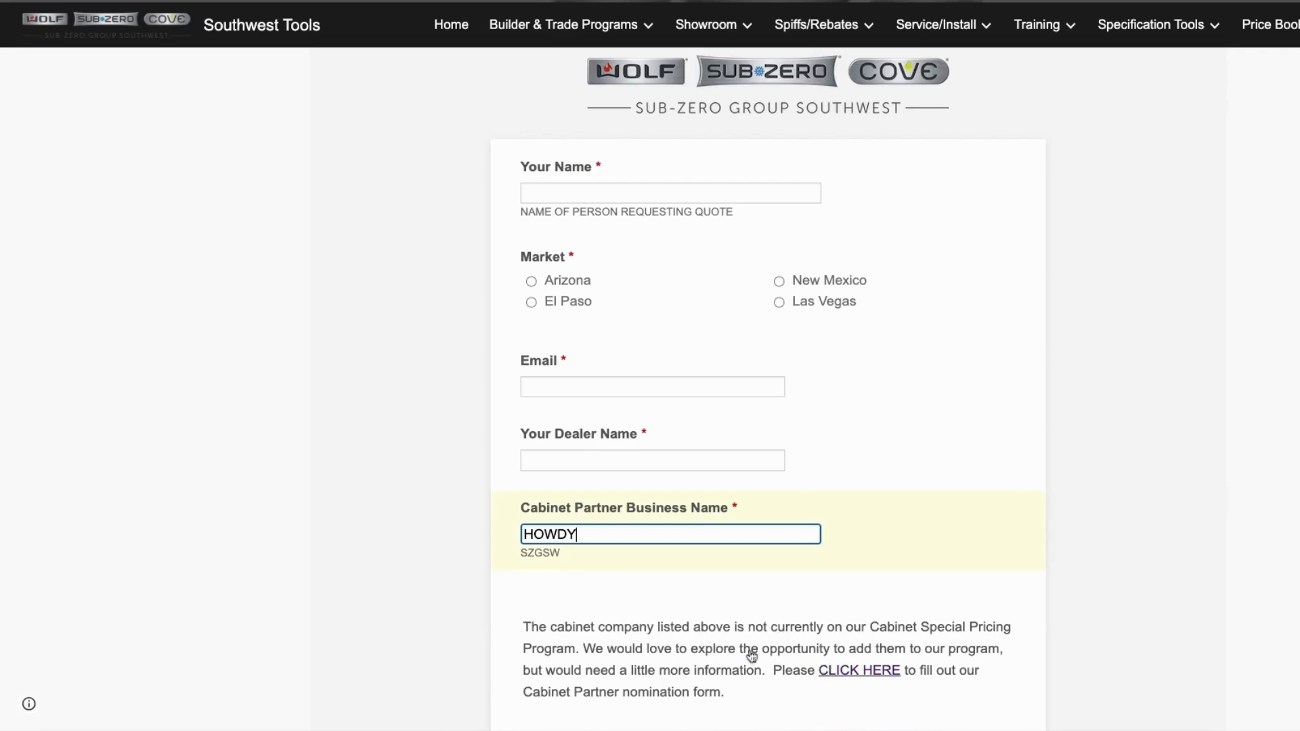
- Open the cabinet partner registration form and select New Cabinet Shop
click(859, 670)
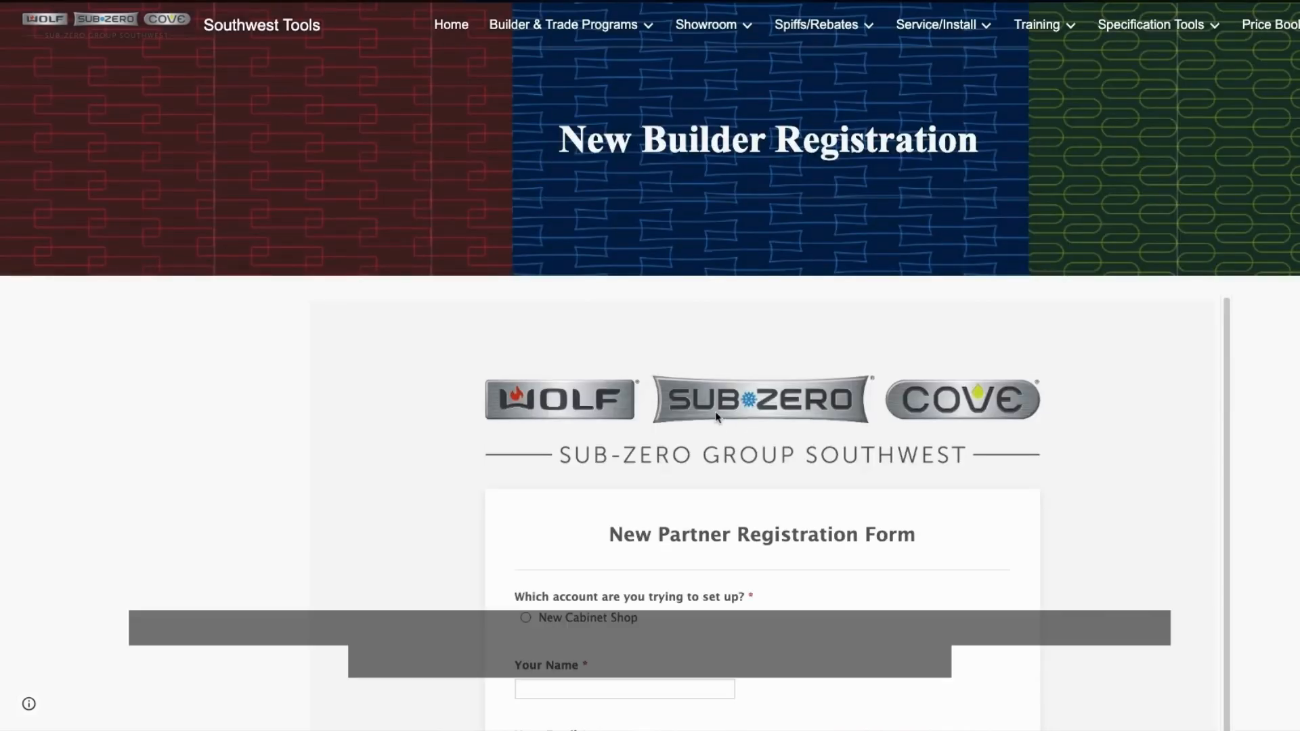
scroll(704, 400, down, 2)
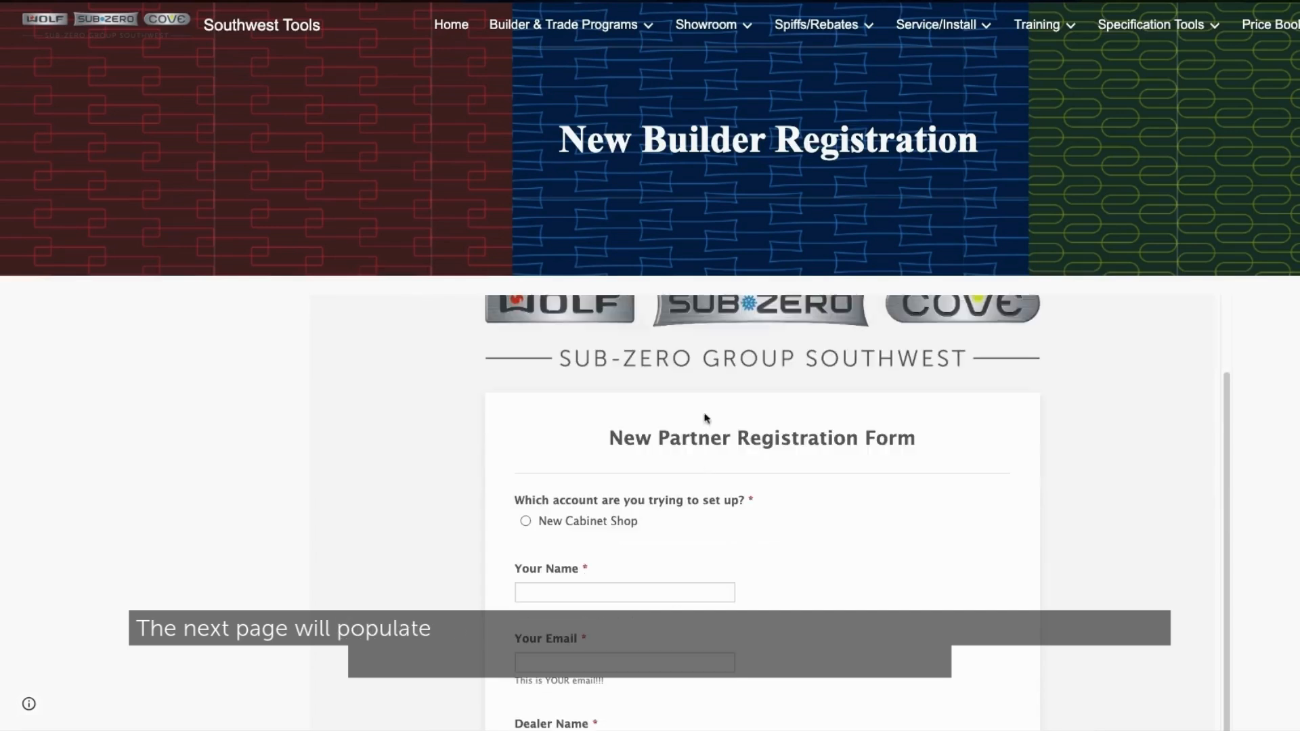
click(526, 522)
- Fill in your name and email address using the autofill suggestions
click(538, 593)
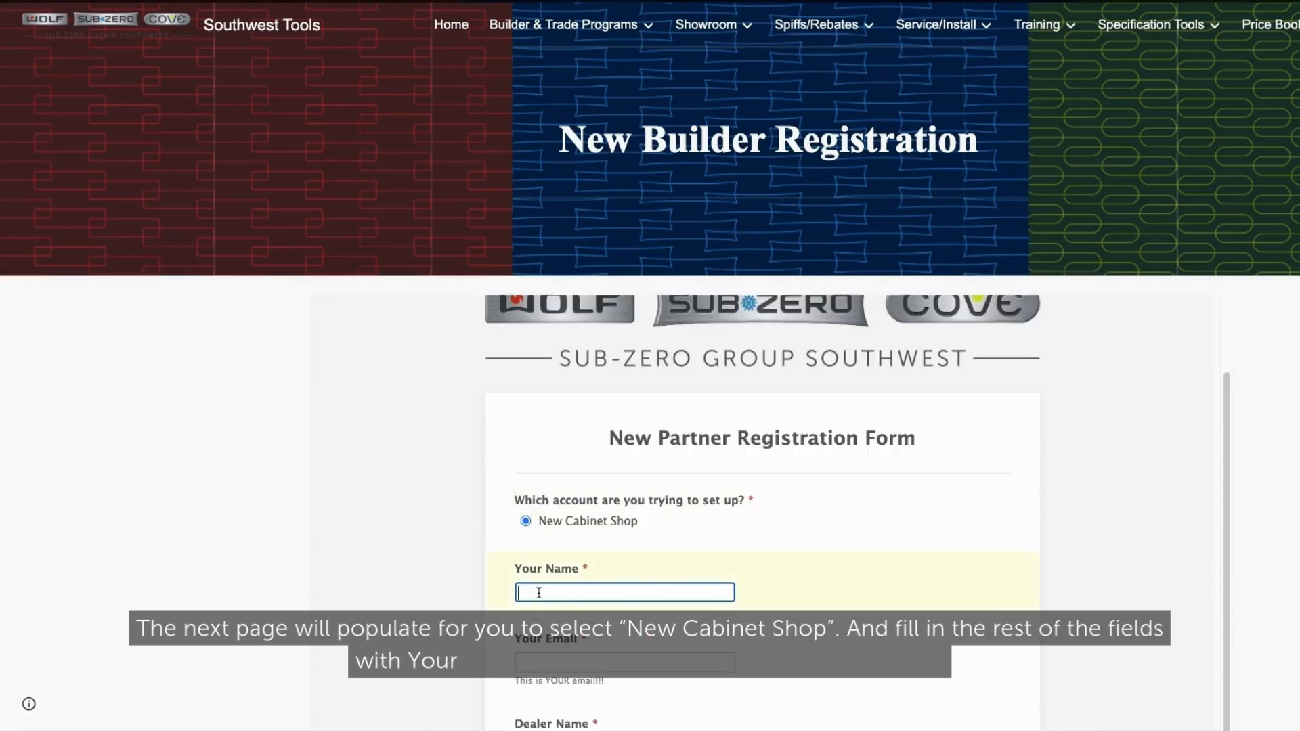
text(TONY)
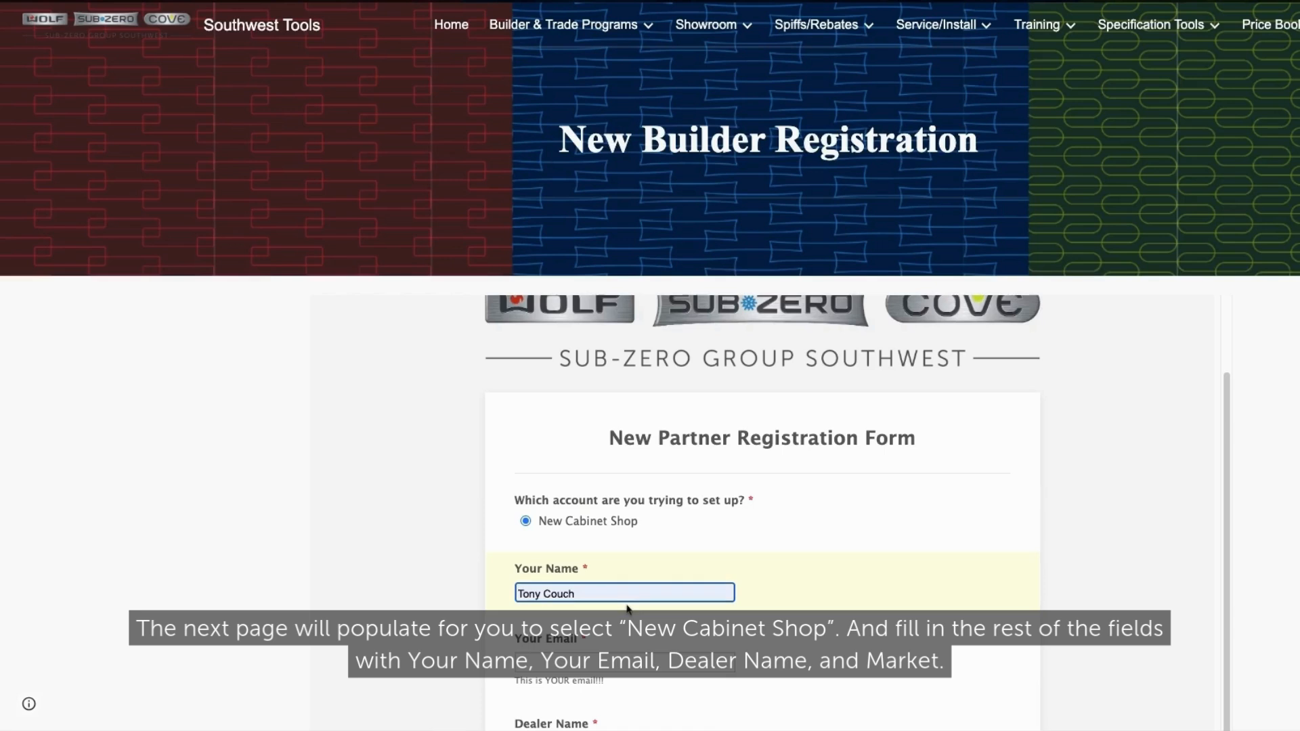
click(627, 607)
click(567, 662)
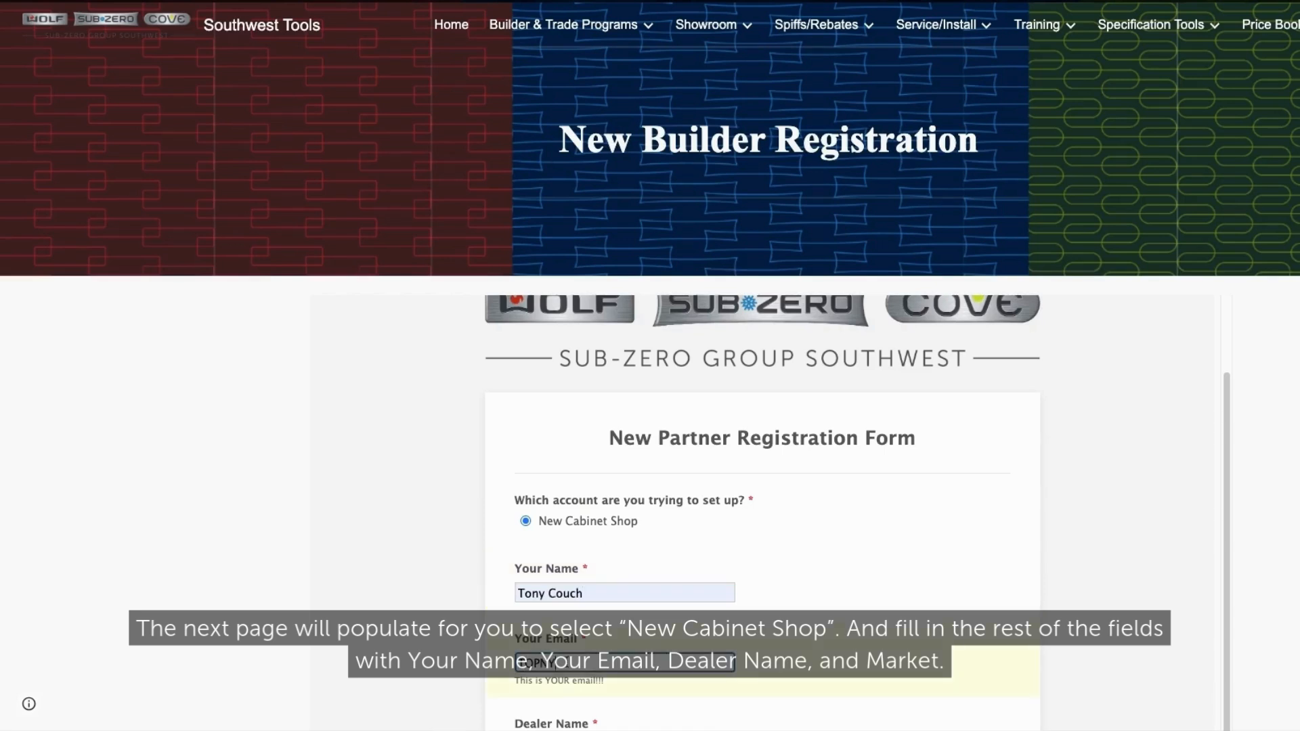
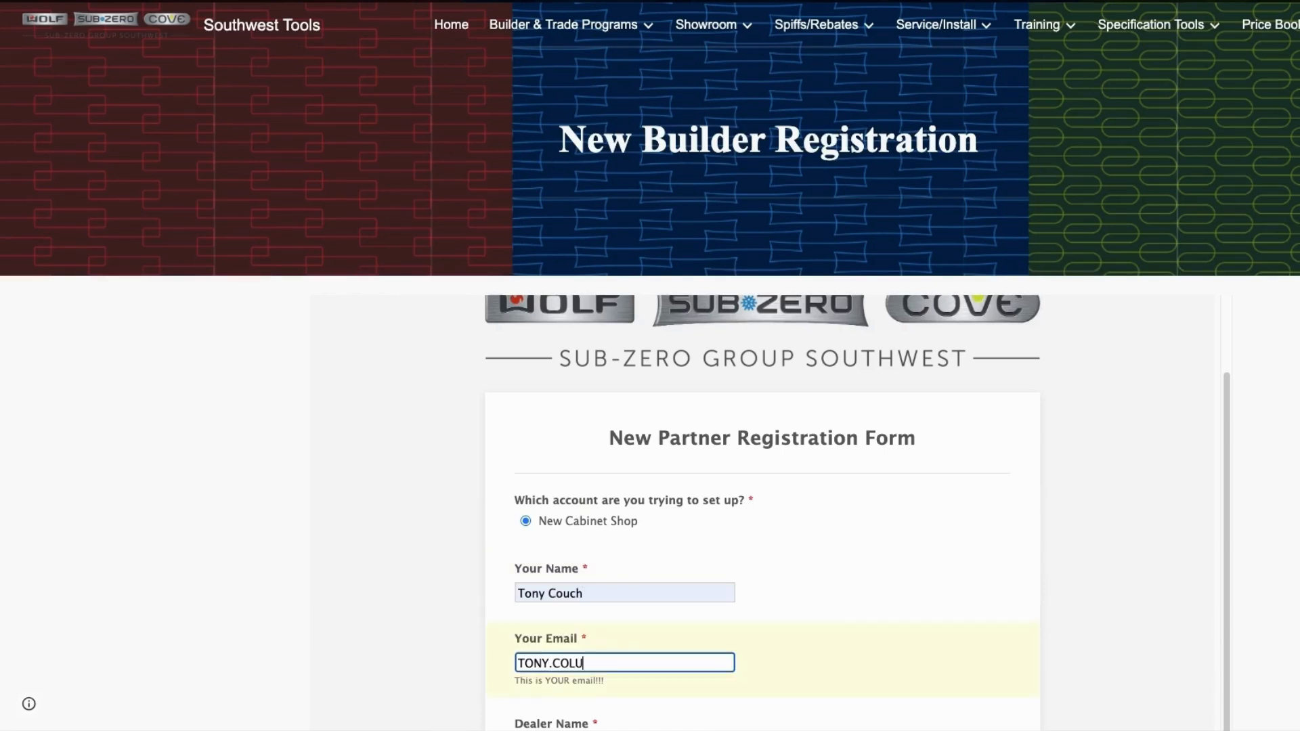
key(Down)
key(Return)
- Enter dealer name SUB-ZERO, set the market to Arizona, and continue to the shop details page
scroll(664, 591, down, 1)
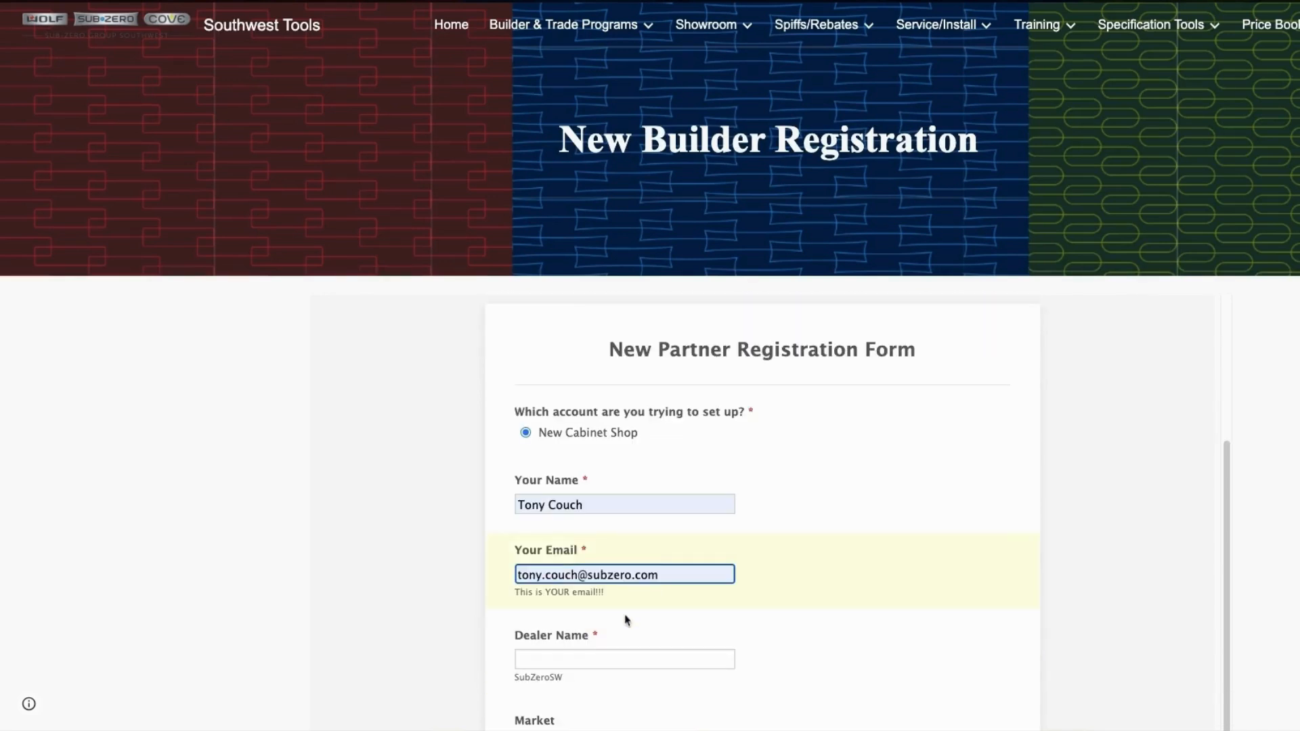
click(576, 655)
text(SUB-ZERO)
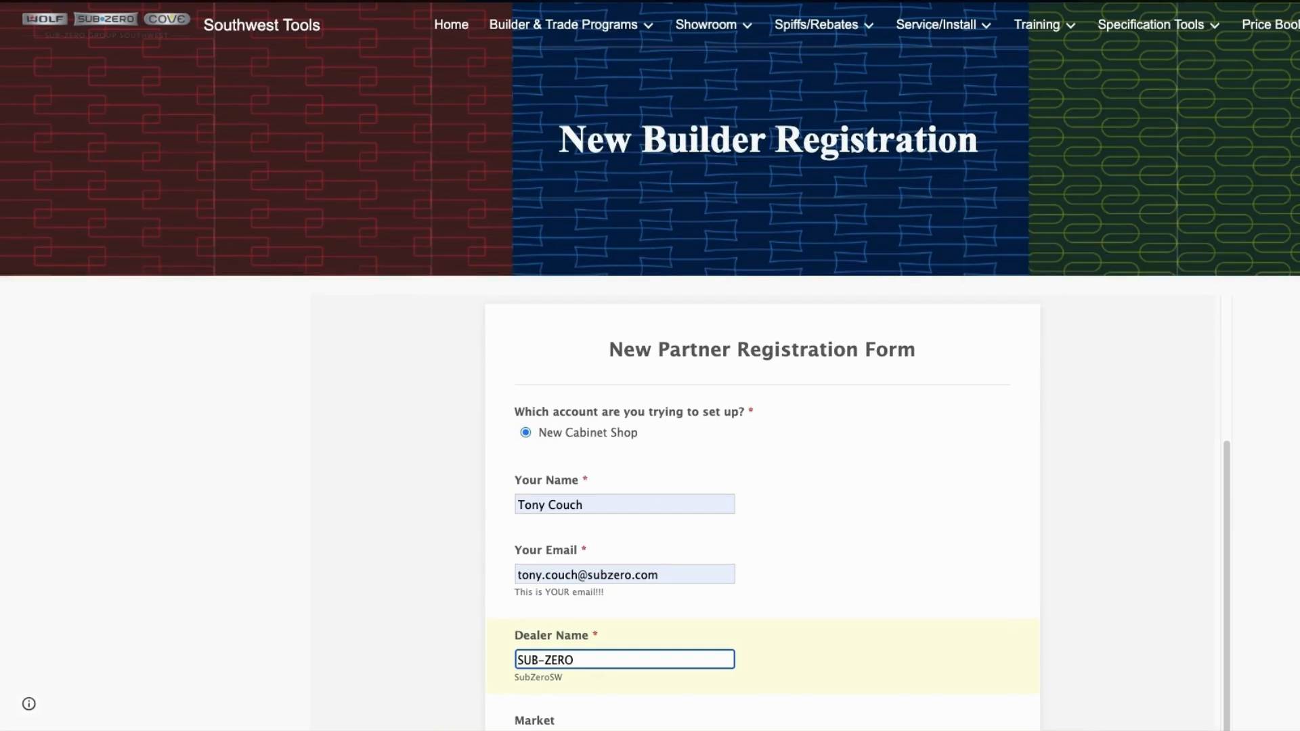
scroll(771, 584, down, 2)
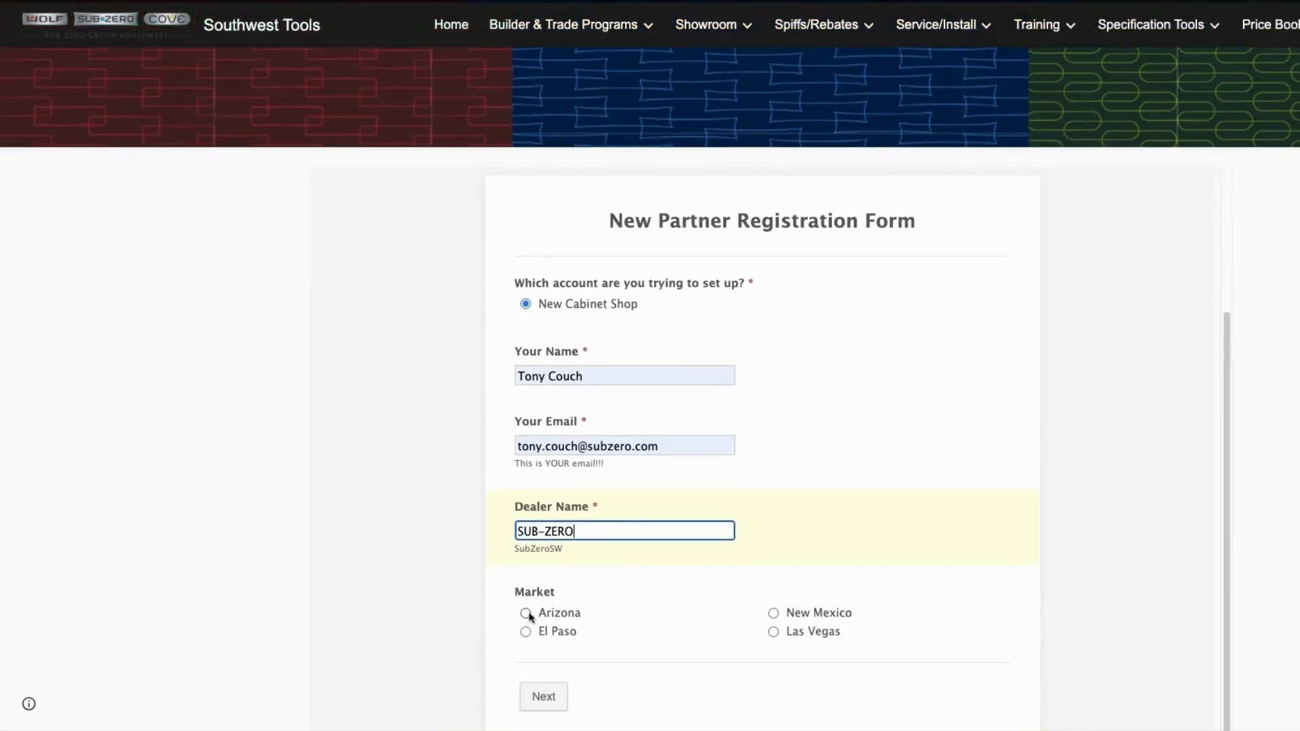
click(527, 615)
scroll(531, 620, down, 1)
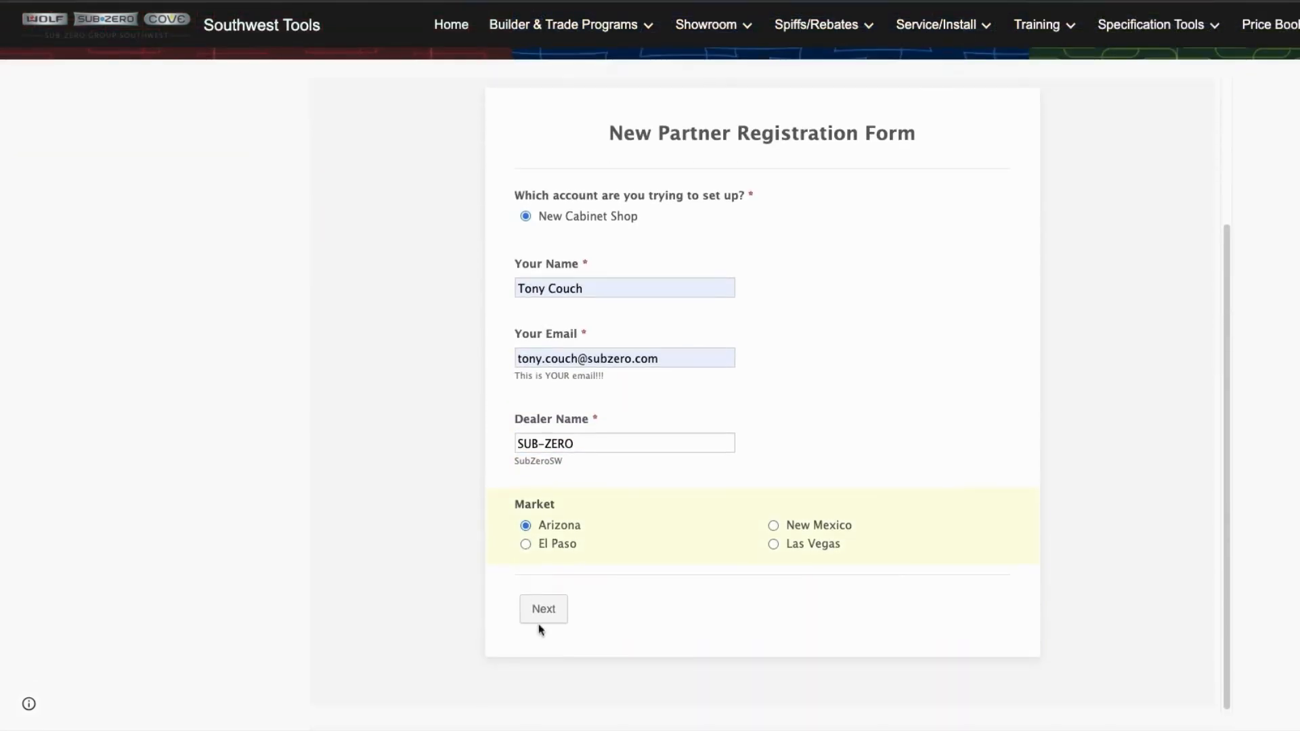
click(540, 621)
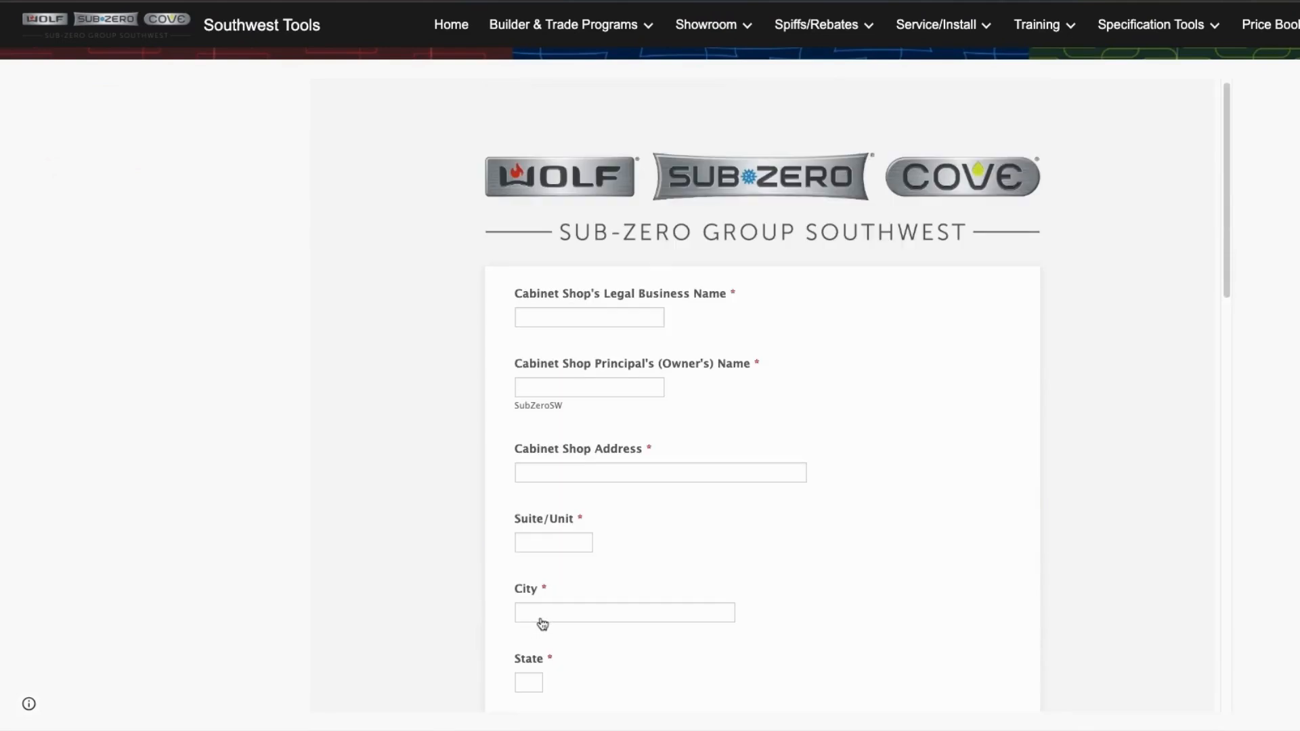
- Enter HOWDY DOODY CABINETS as the shop's legal name, plus the owner's name
click(544, 319)
text(HOW)
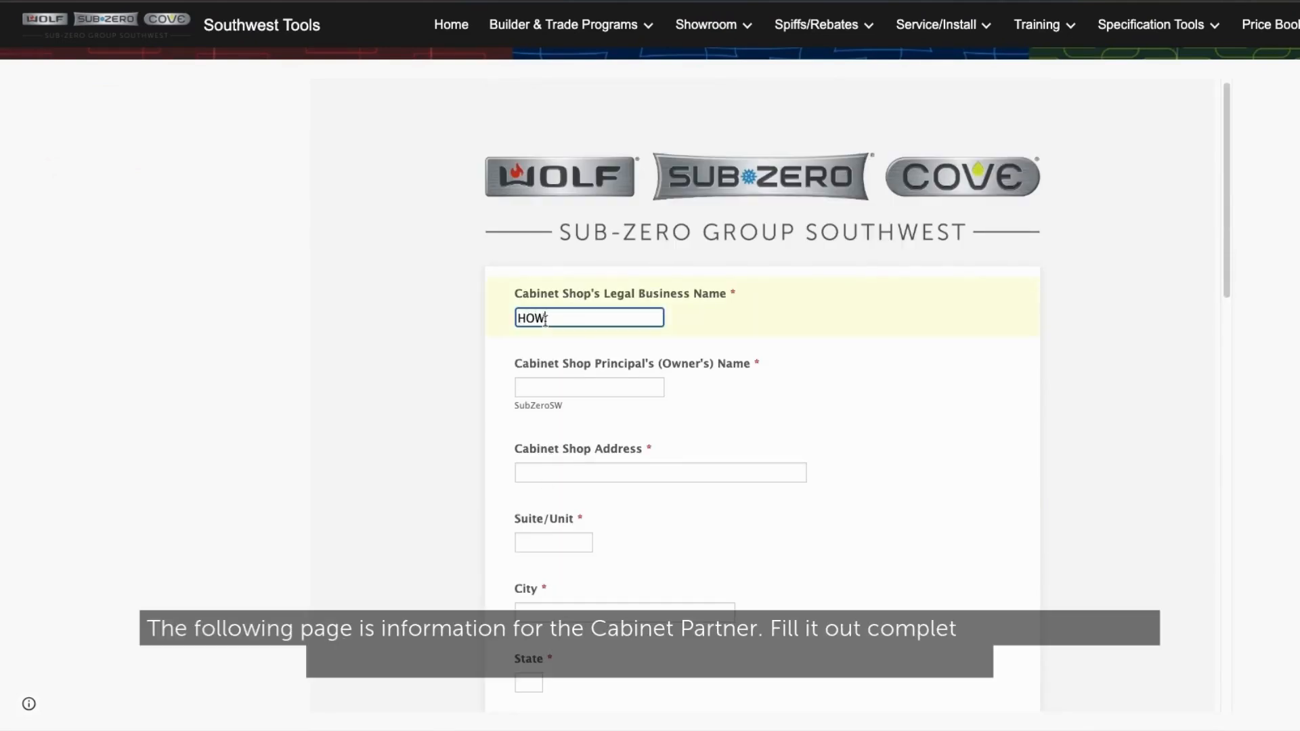
text(DY DOODY CABINETS)
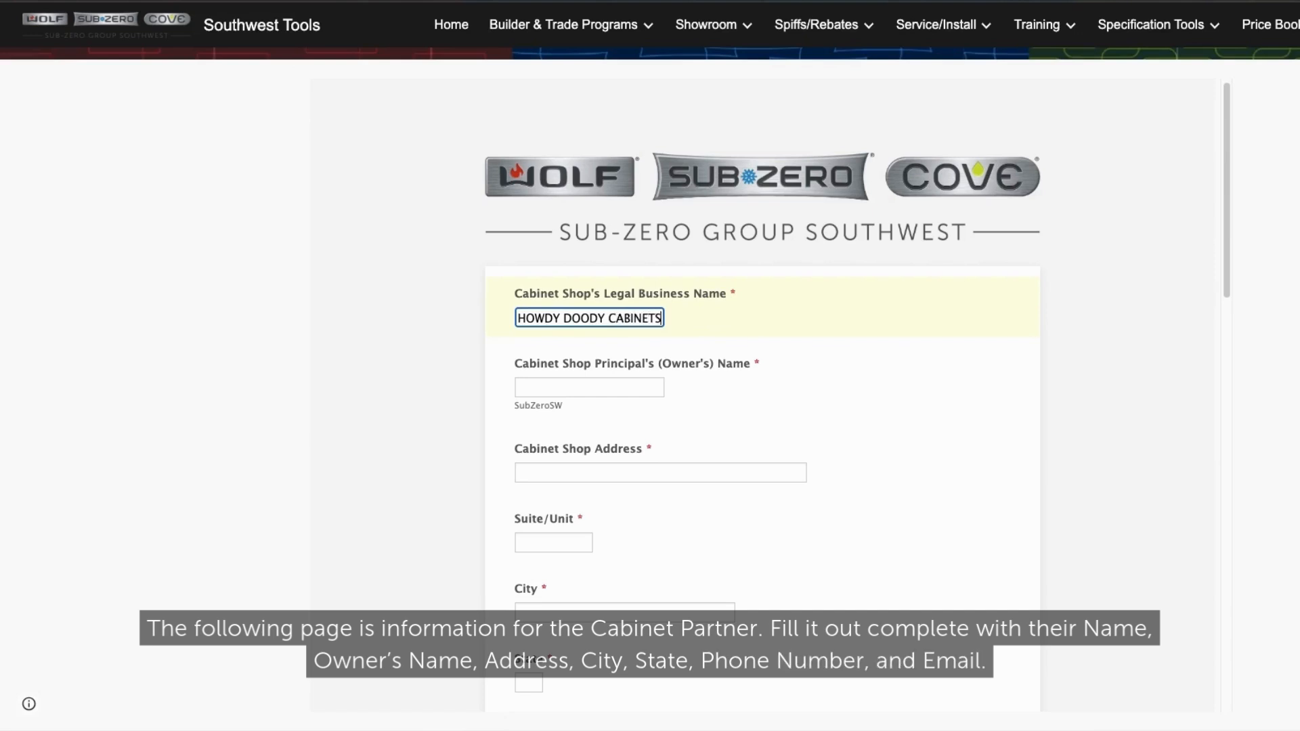
key(Tab)
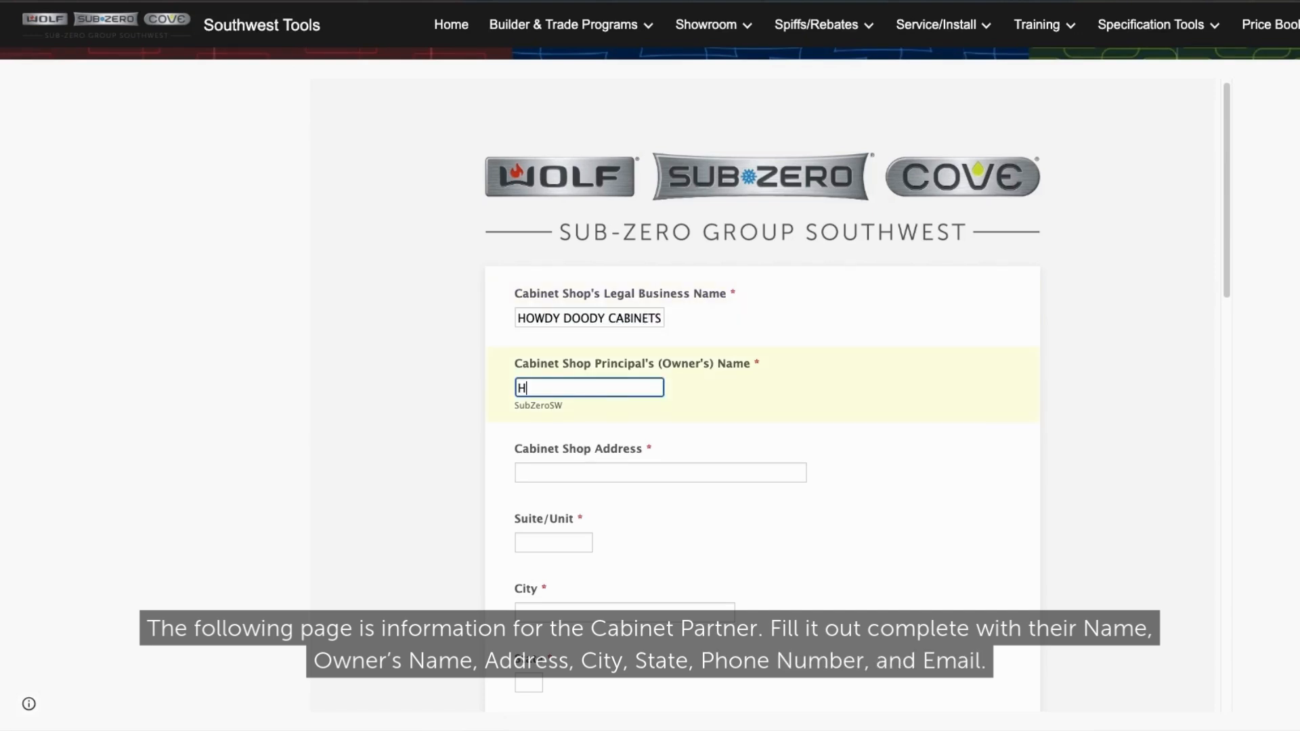
text(HOWDY DOODY)
- Fill in the shop's street address, city, state, zip and phone number, leaving Suite/Unit blank
key(Tab)
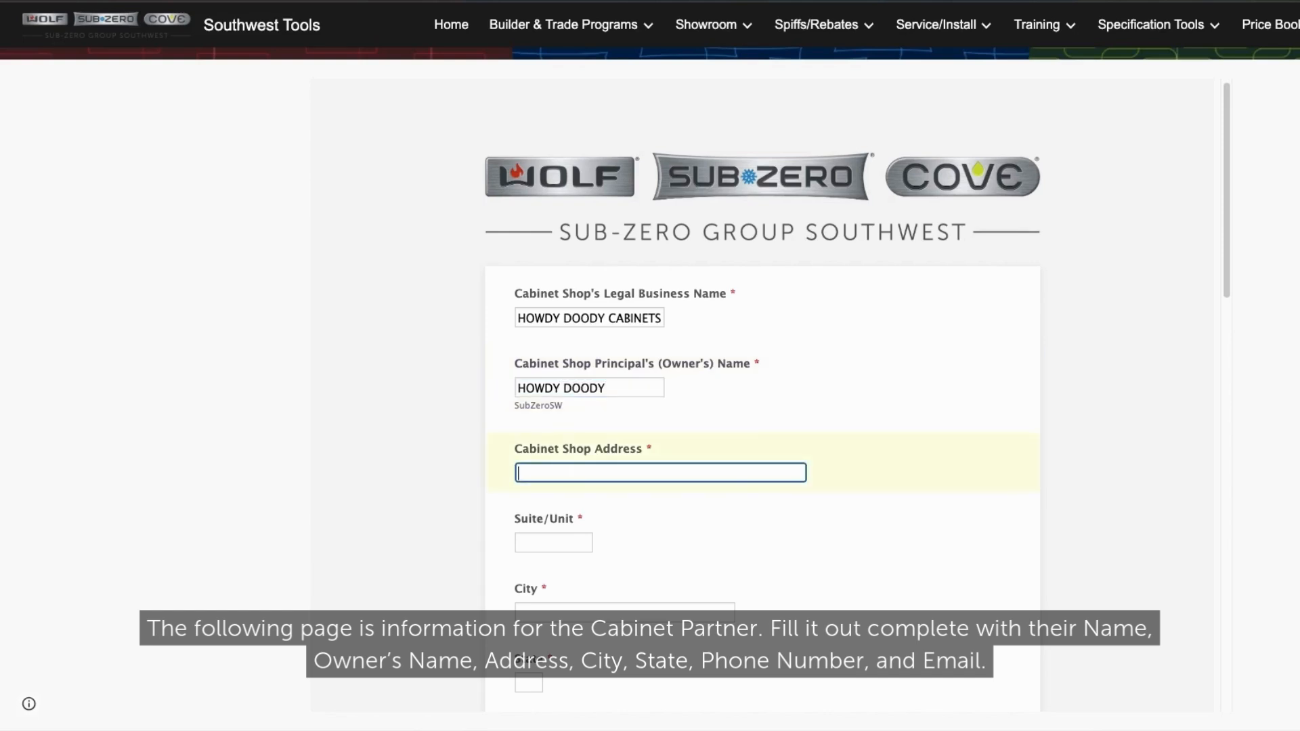
key(Tab)
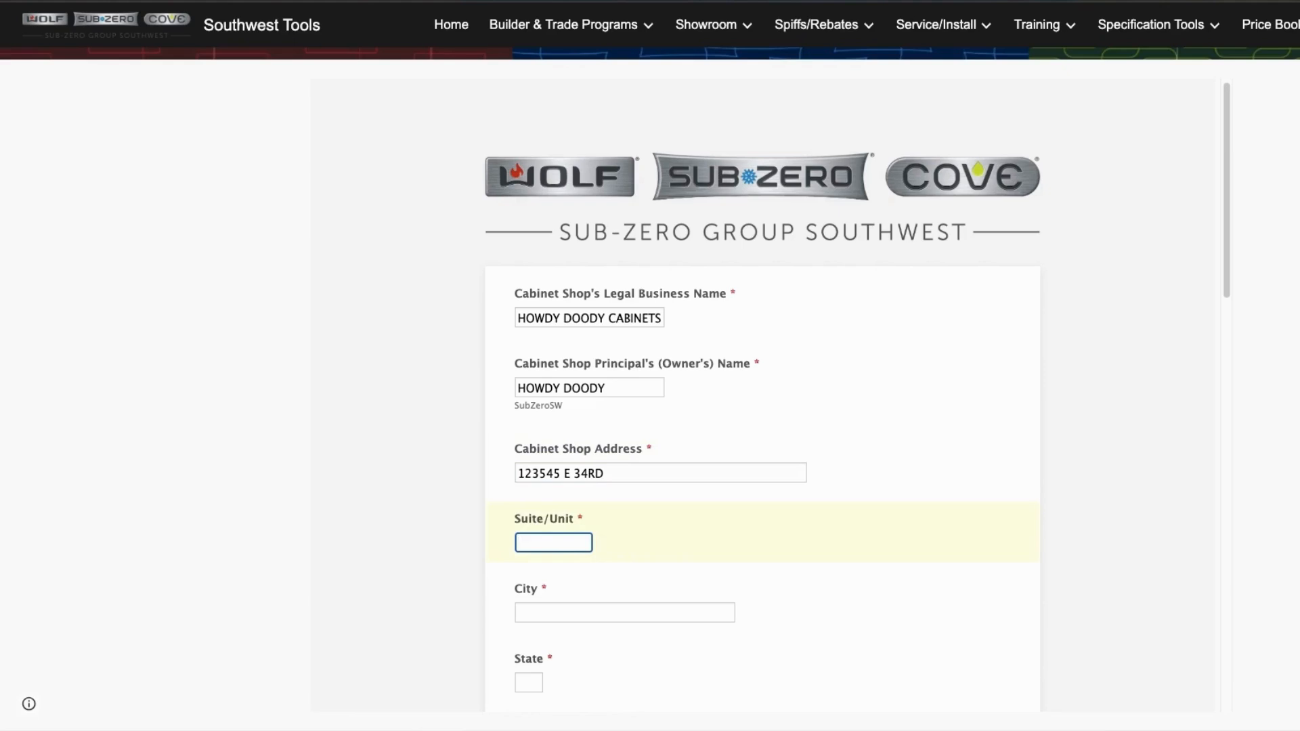
key(Tab)
text(SCOTTSDALE)
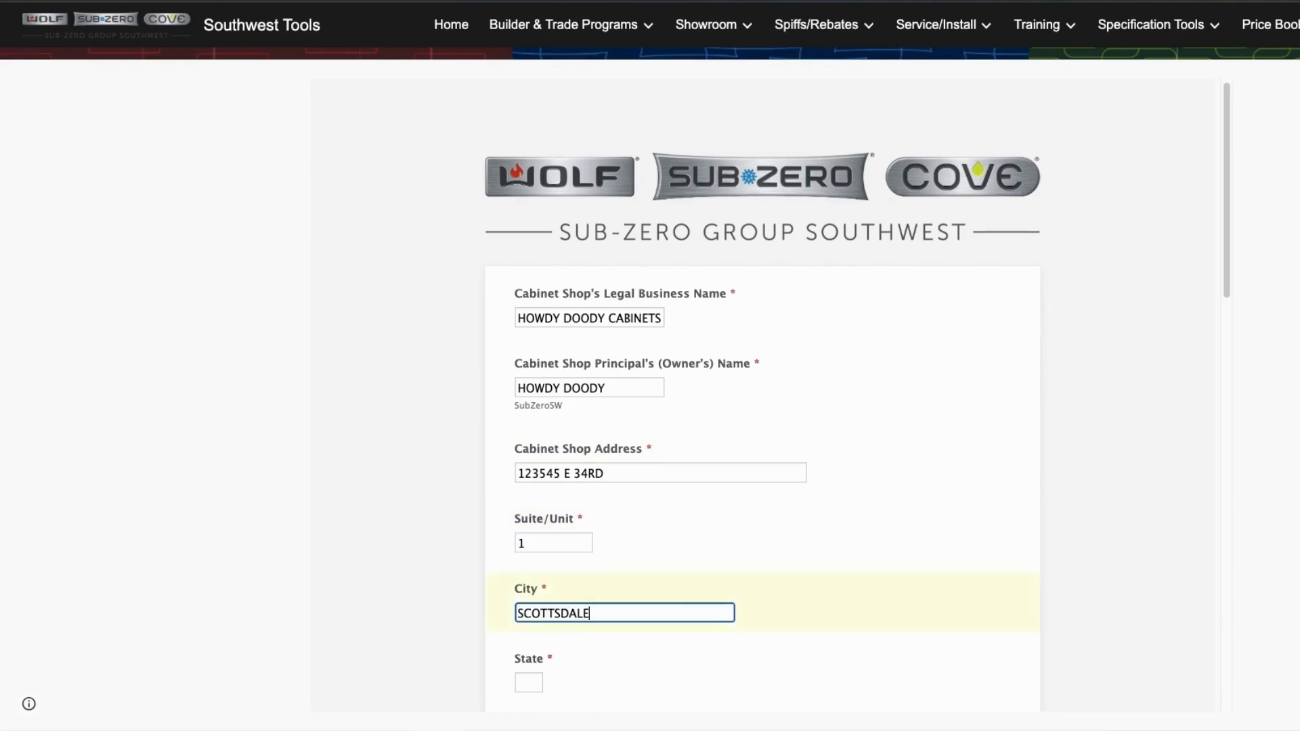
key(Tab)
text(AZ)
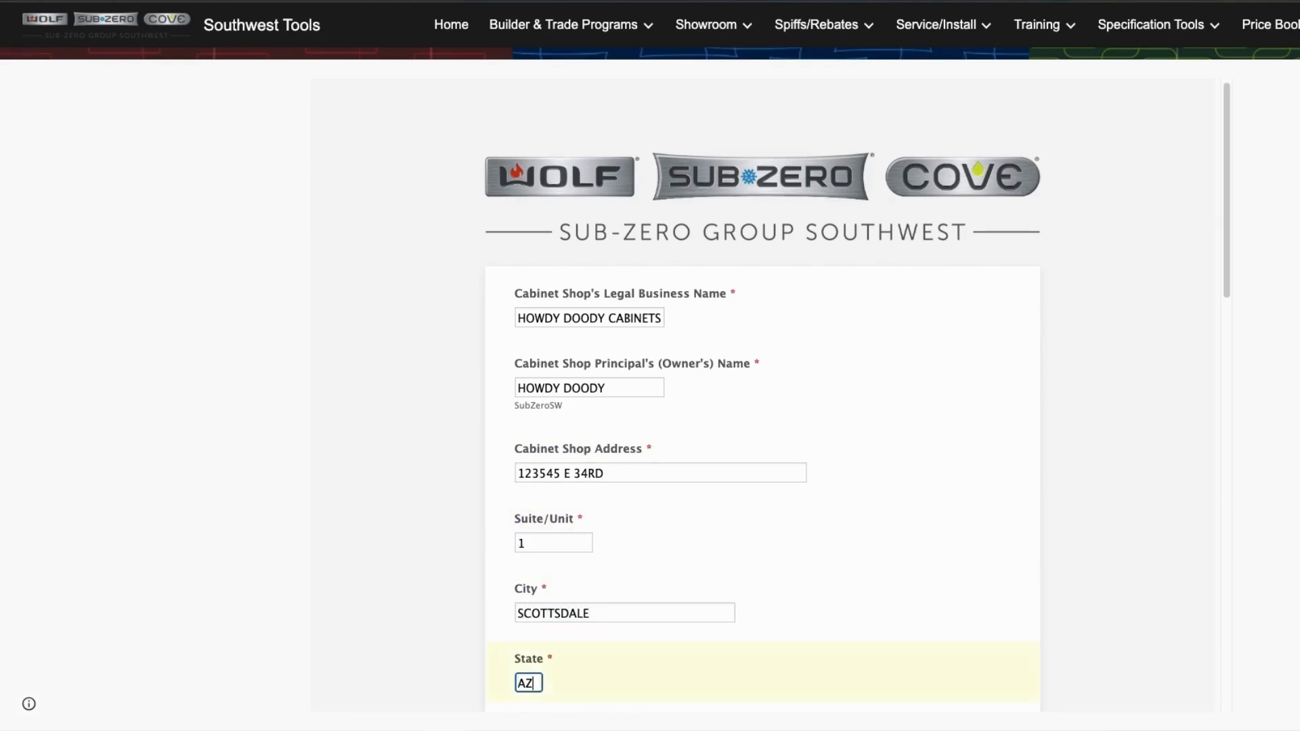
key(Tab)
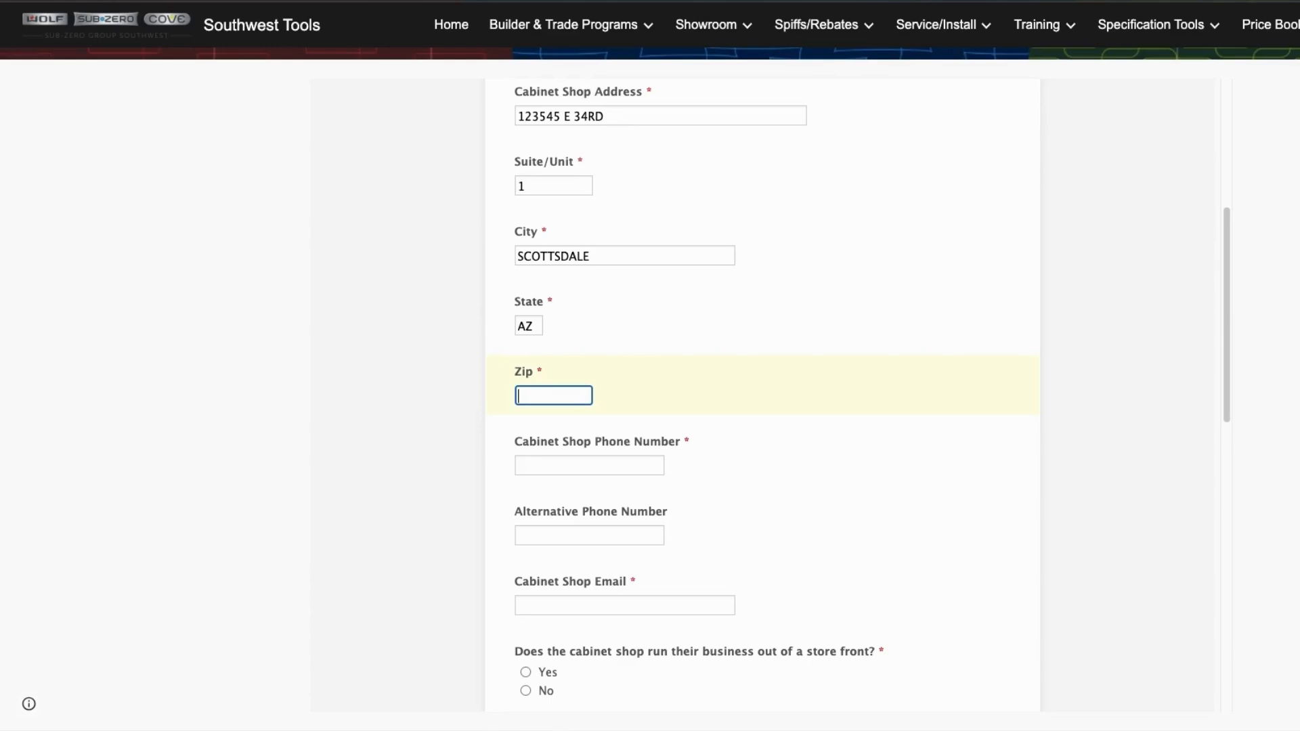
text(85050)
key(Tab)
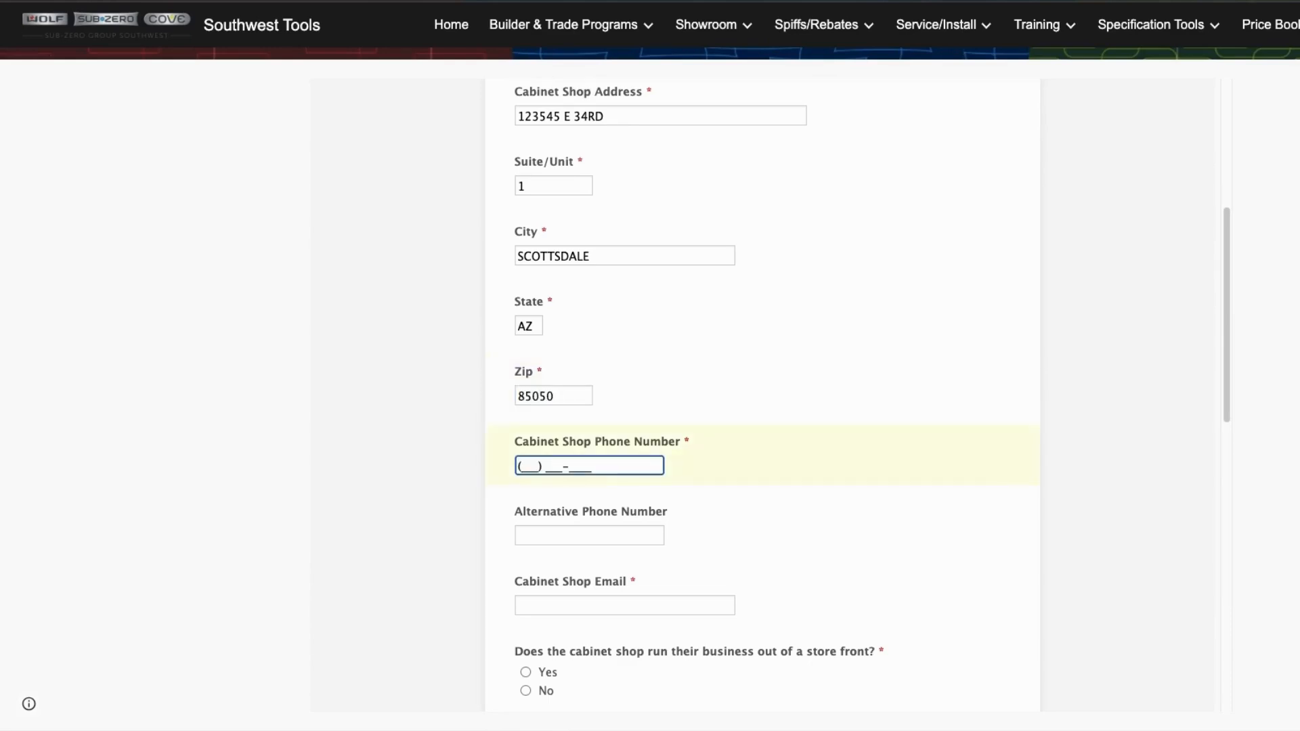
- Fill in the Cabinet Shop Email from the autofill suggestion
scroll(555, 467, down, 1)
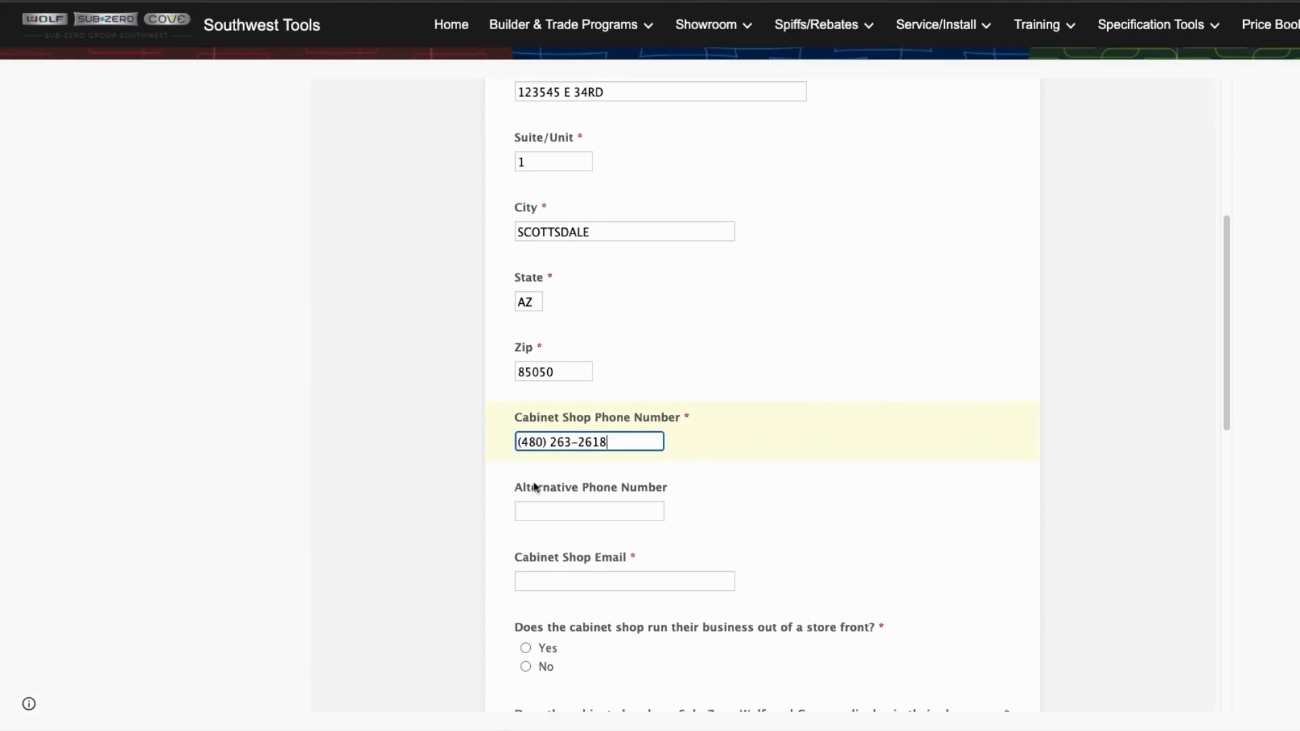
scroll(535, 487, down, 3)
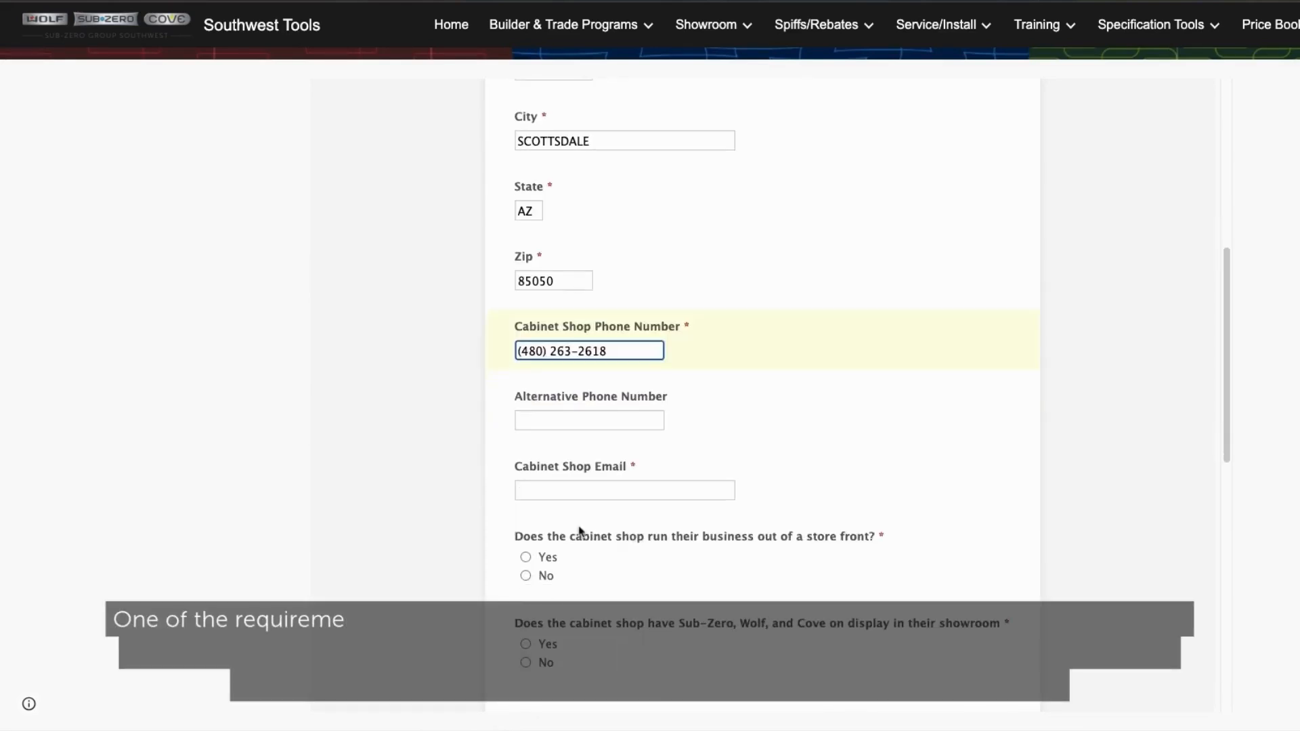
click(538, 493)
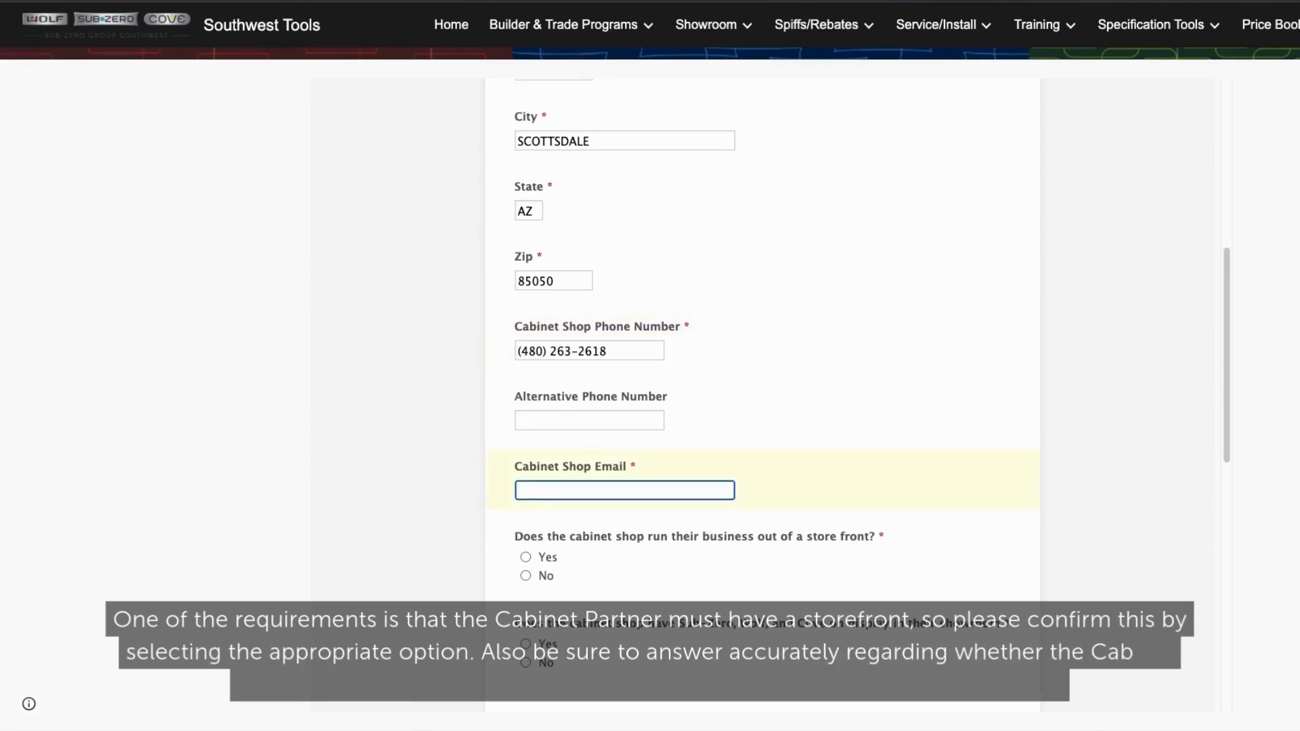
text(TONY)
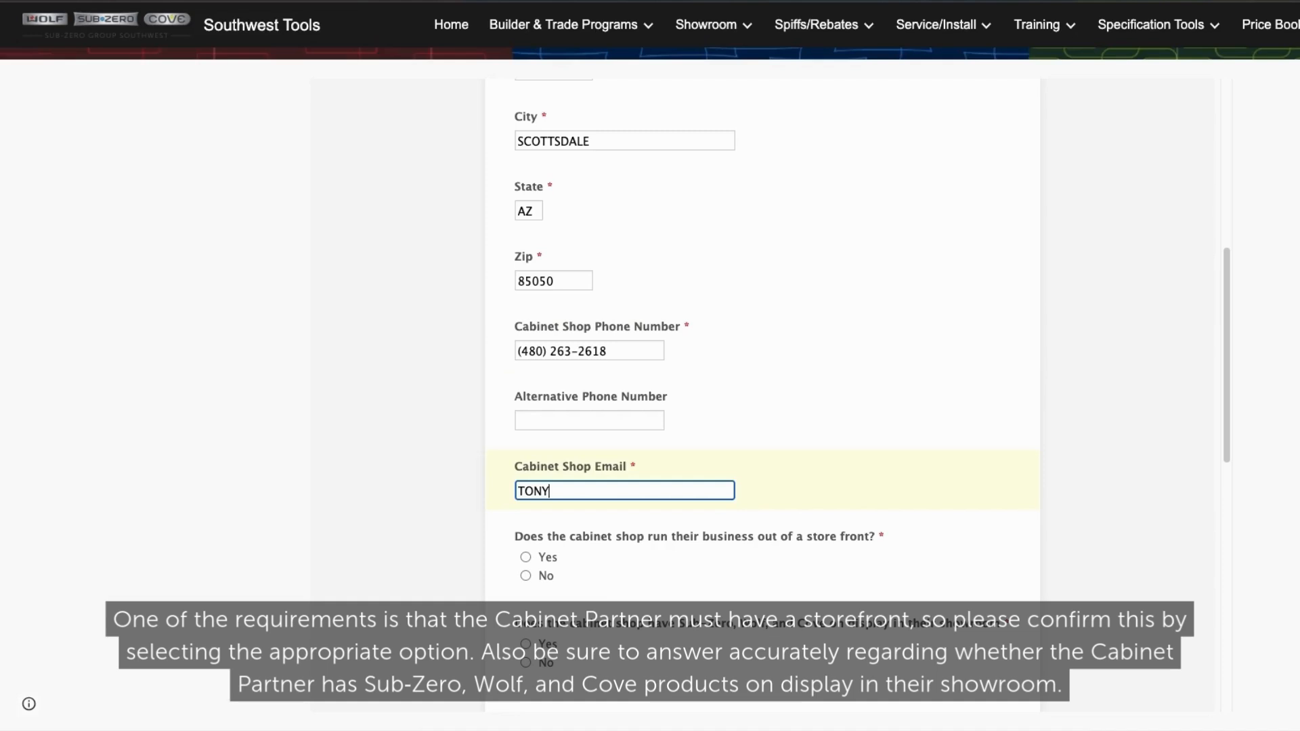
click(603, 584)
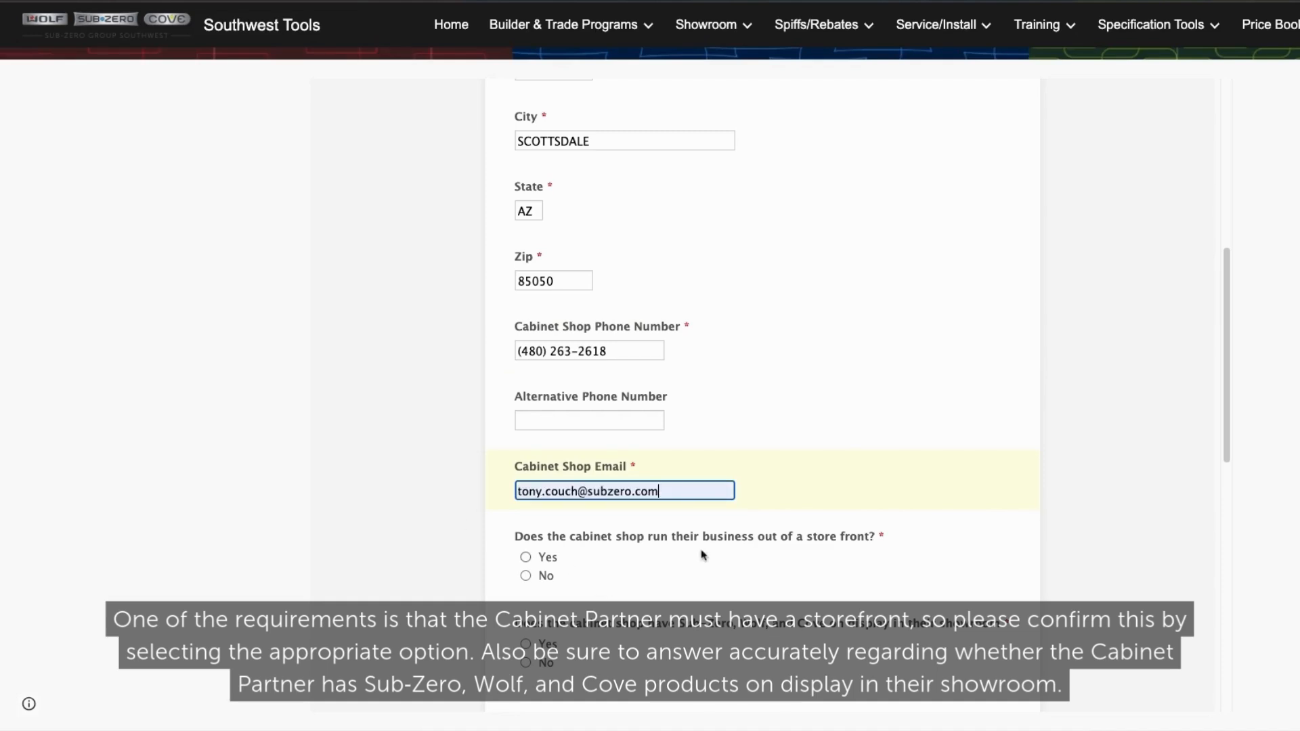
- Answer Yes to running a store front and No to the showroom display question
click(526, 558)
scroll(609, 474, down, 3)
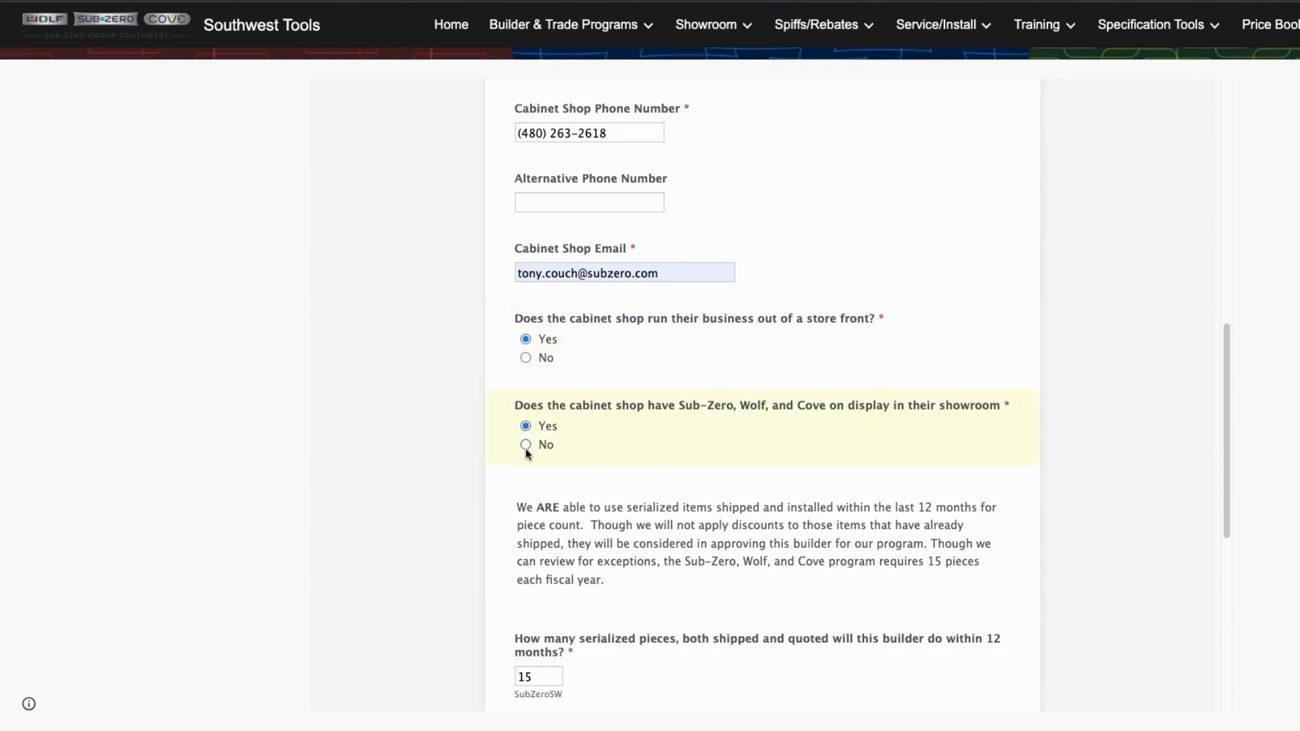
click(527, 451)
scroll(582, 481, down, 1)
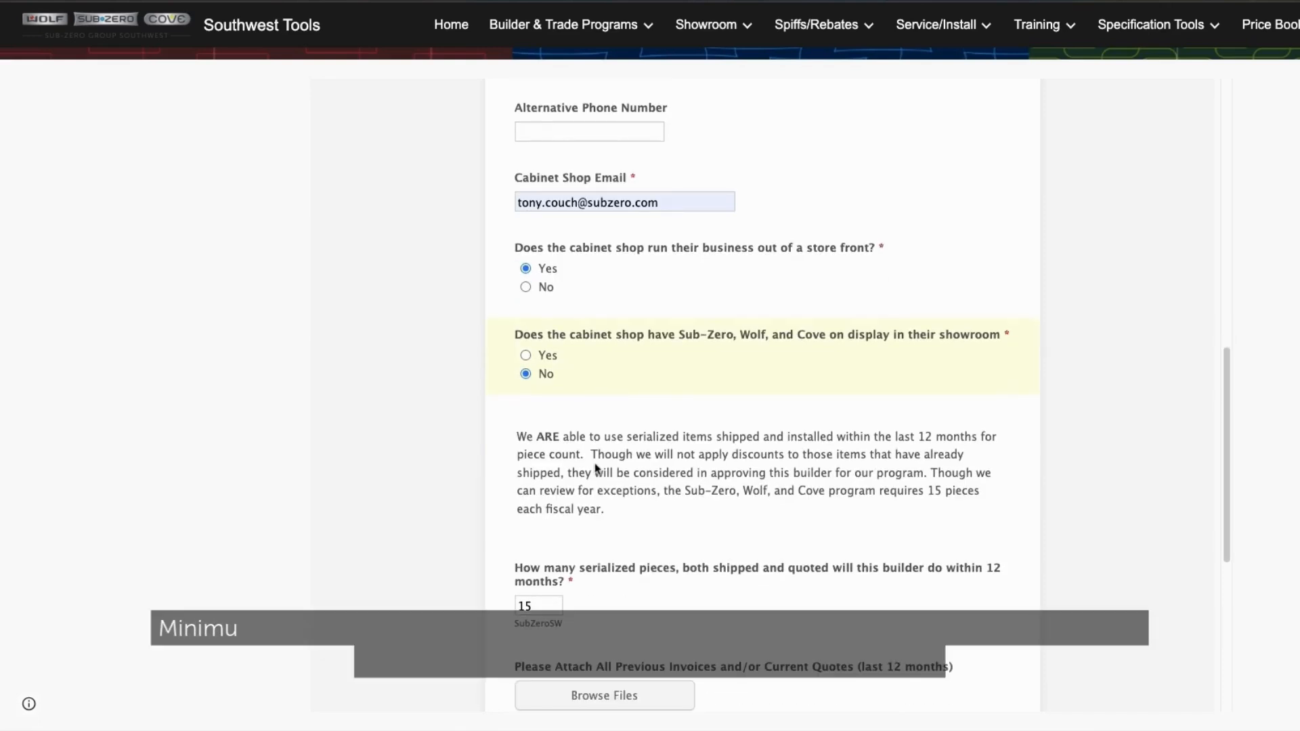
scroll(597, 453, down, 2)
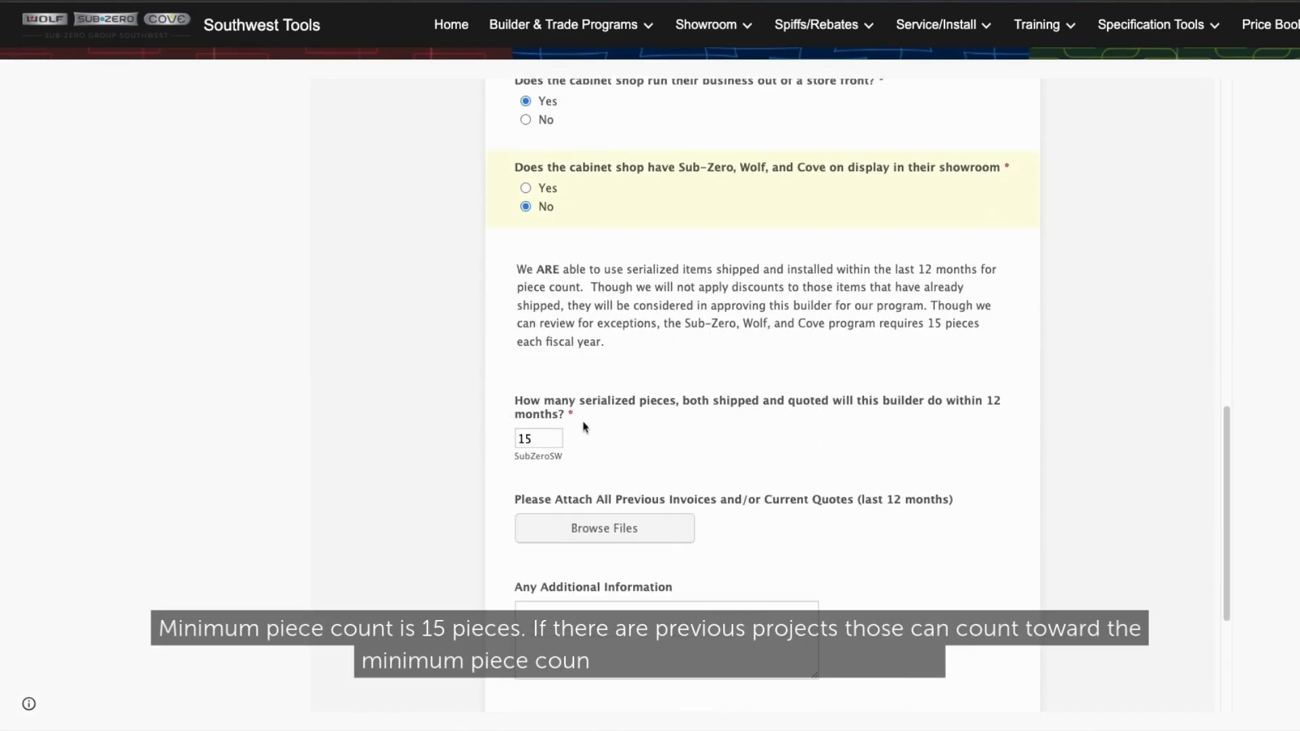
scroll(655, 443, down, 1)
scroll(654, 444, down, 3)
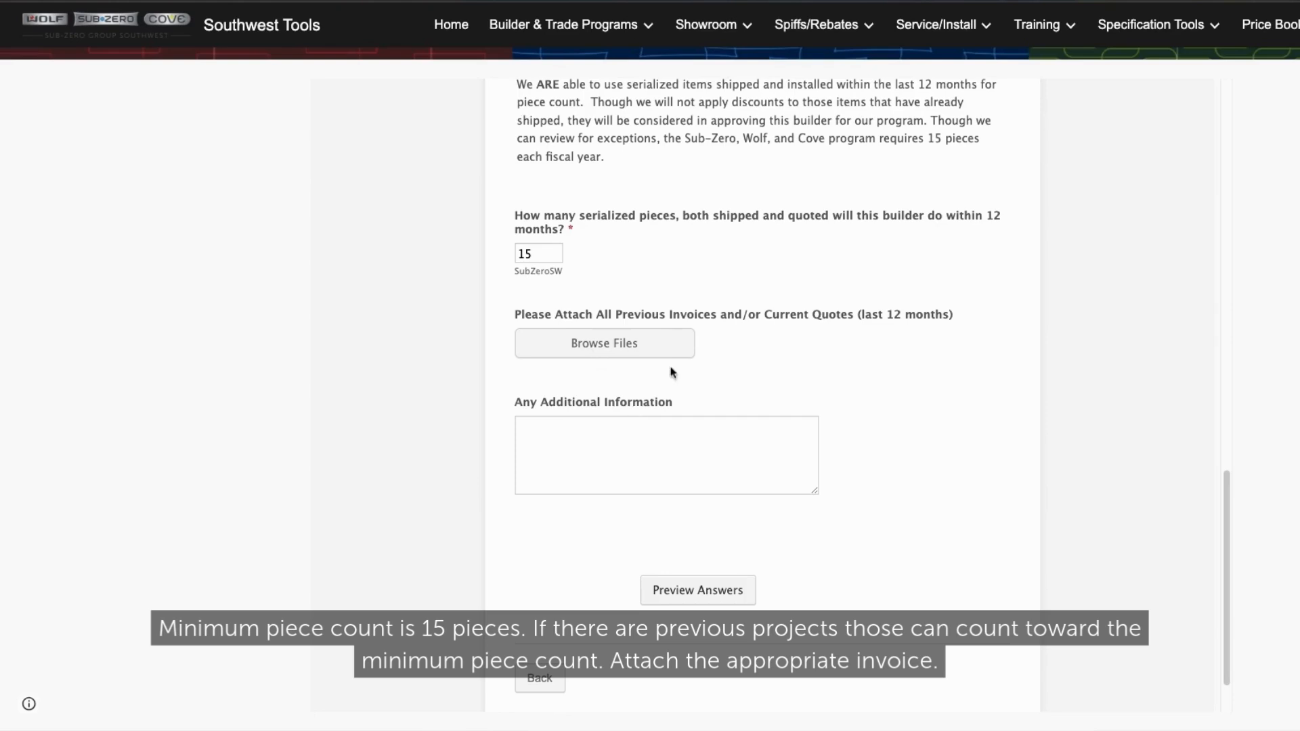
- Preview the filled-in answers and submit the registration from the preview page
click(697, 590)
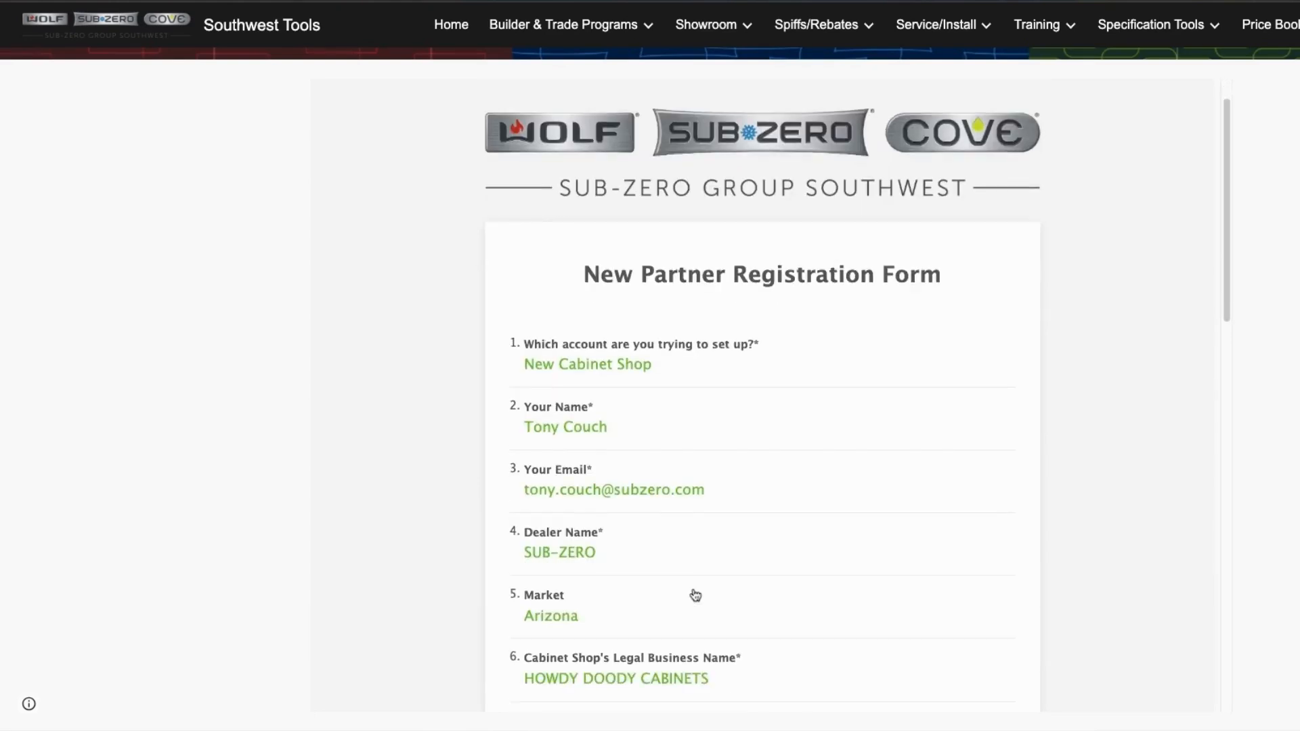
scroll(695, 595, down, 14)
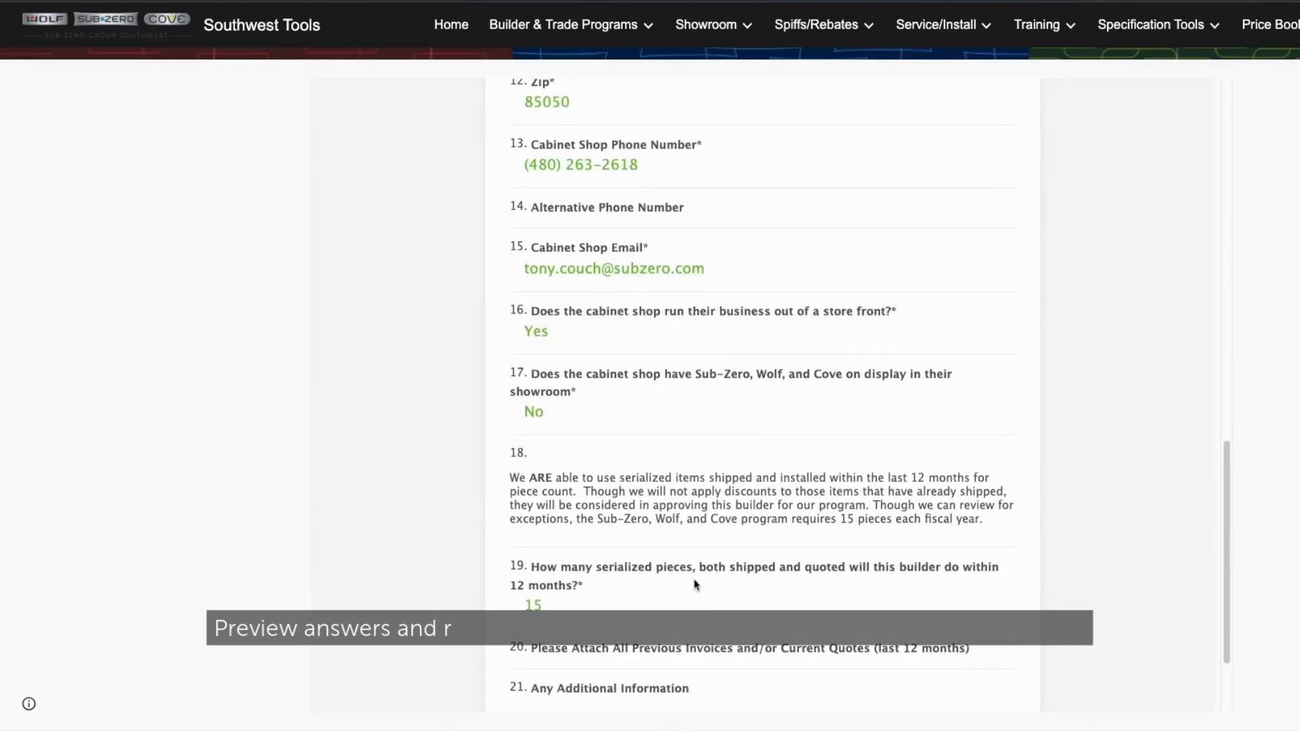
scroll(695, 584, down, 2)
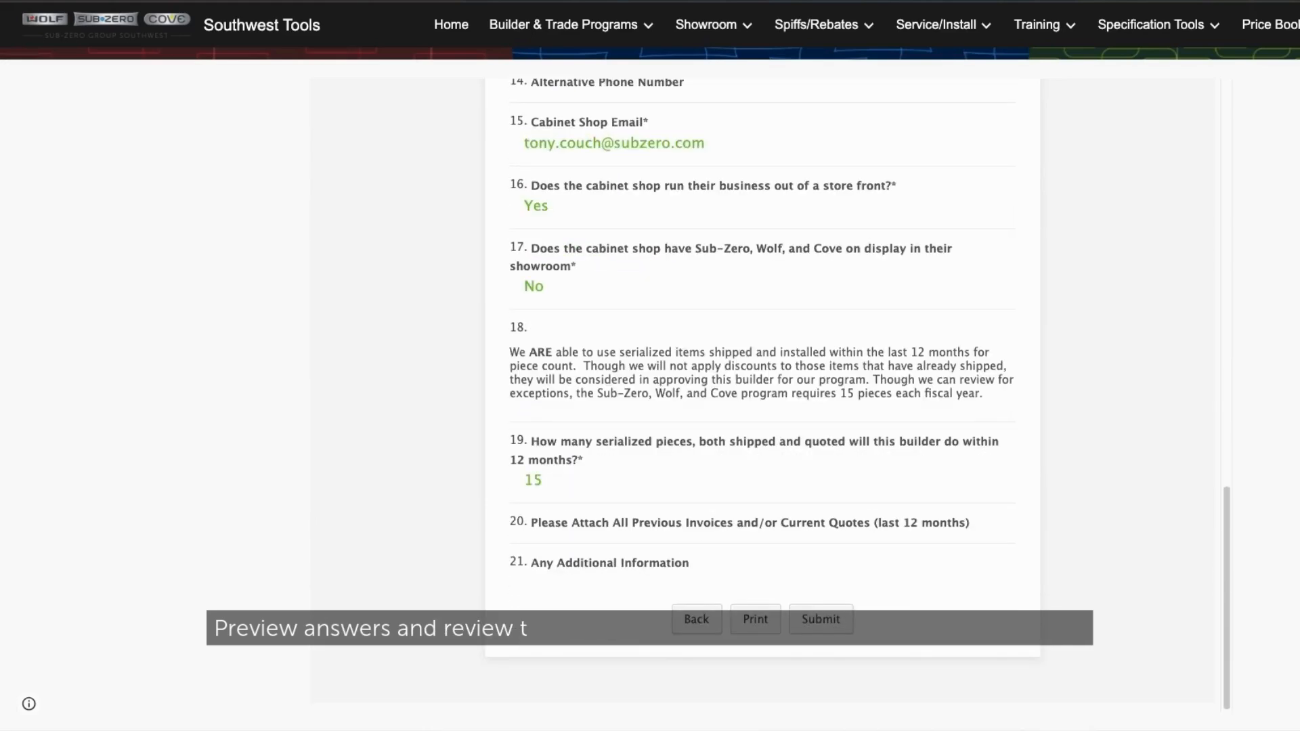
click(818, 622)
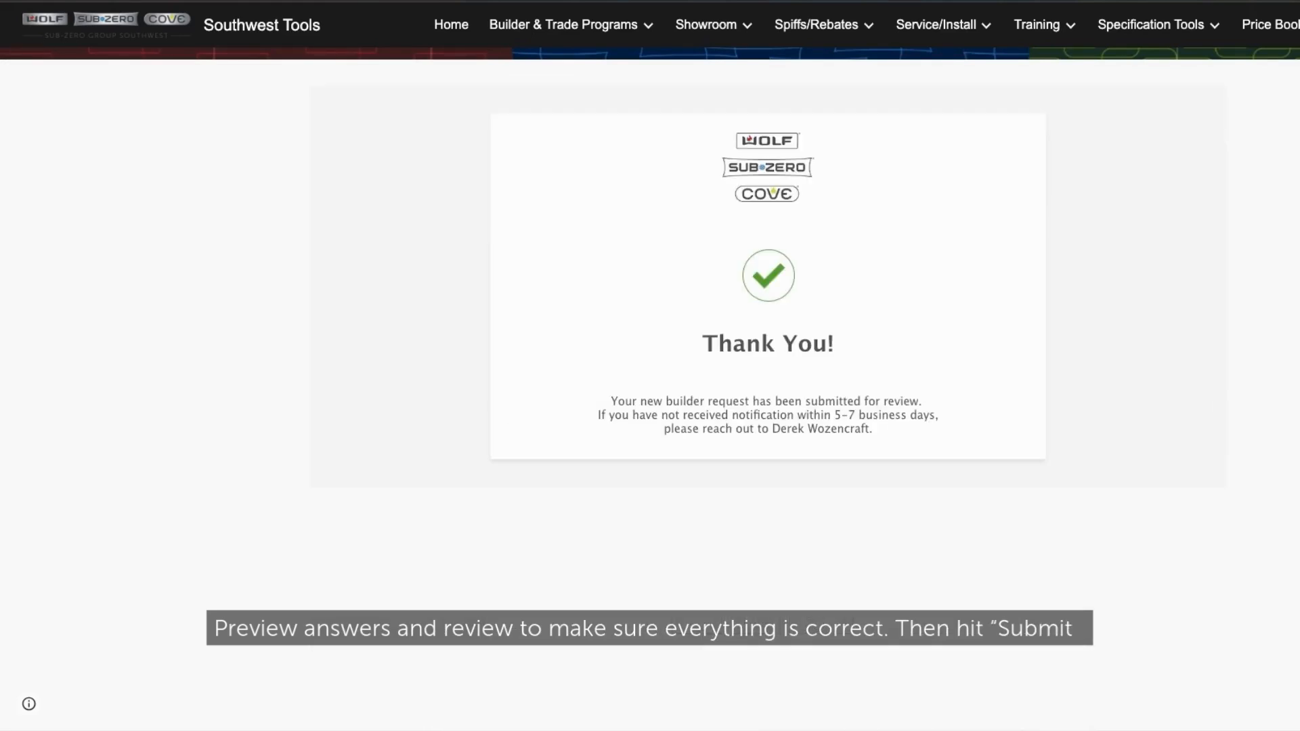